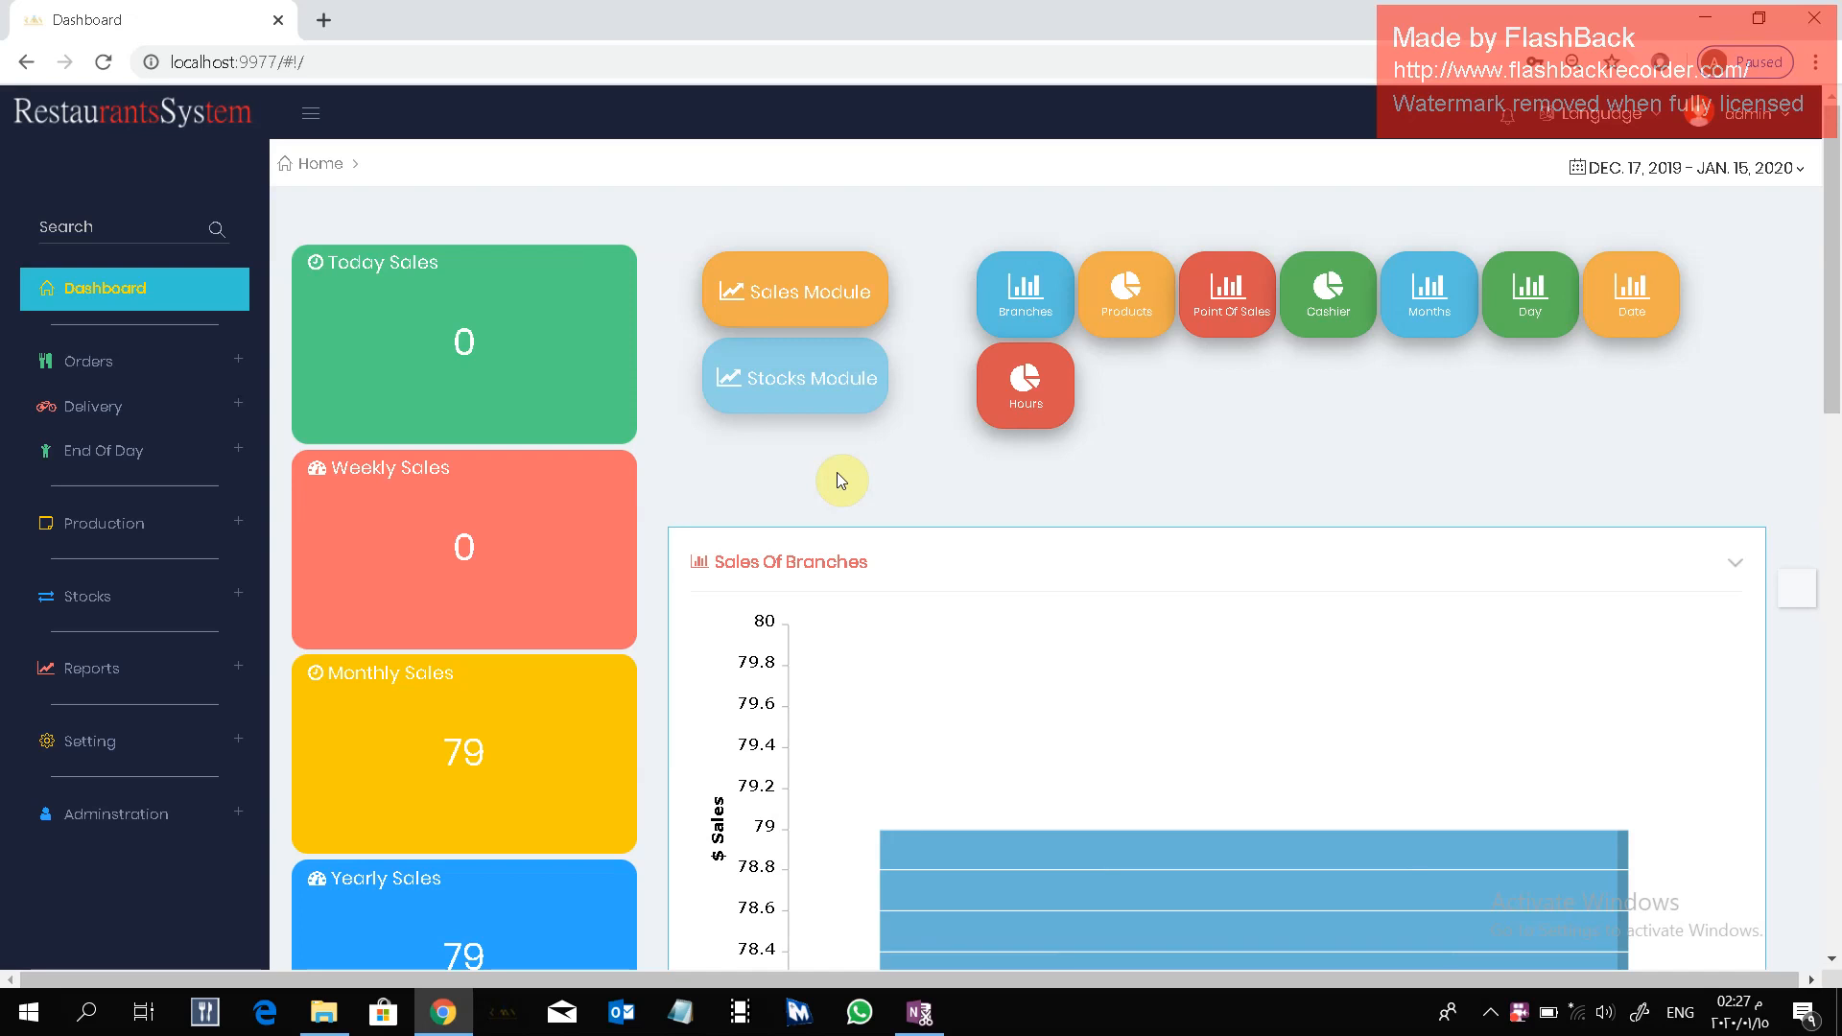
Open the stock Items Transfer Request list and start a new item transfer request.
left_click(205, 596)
scroll(207, 598, "down", 3)
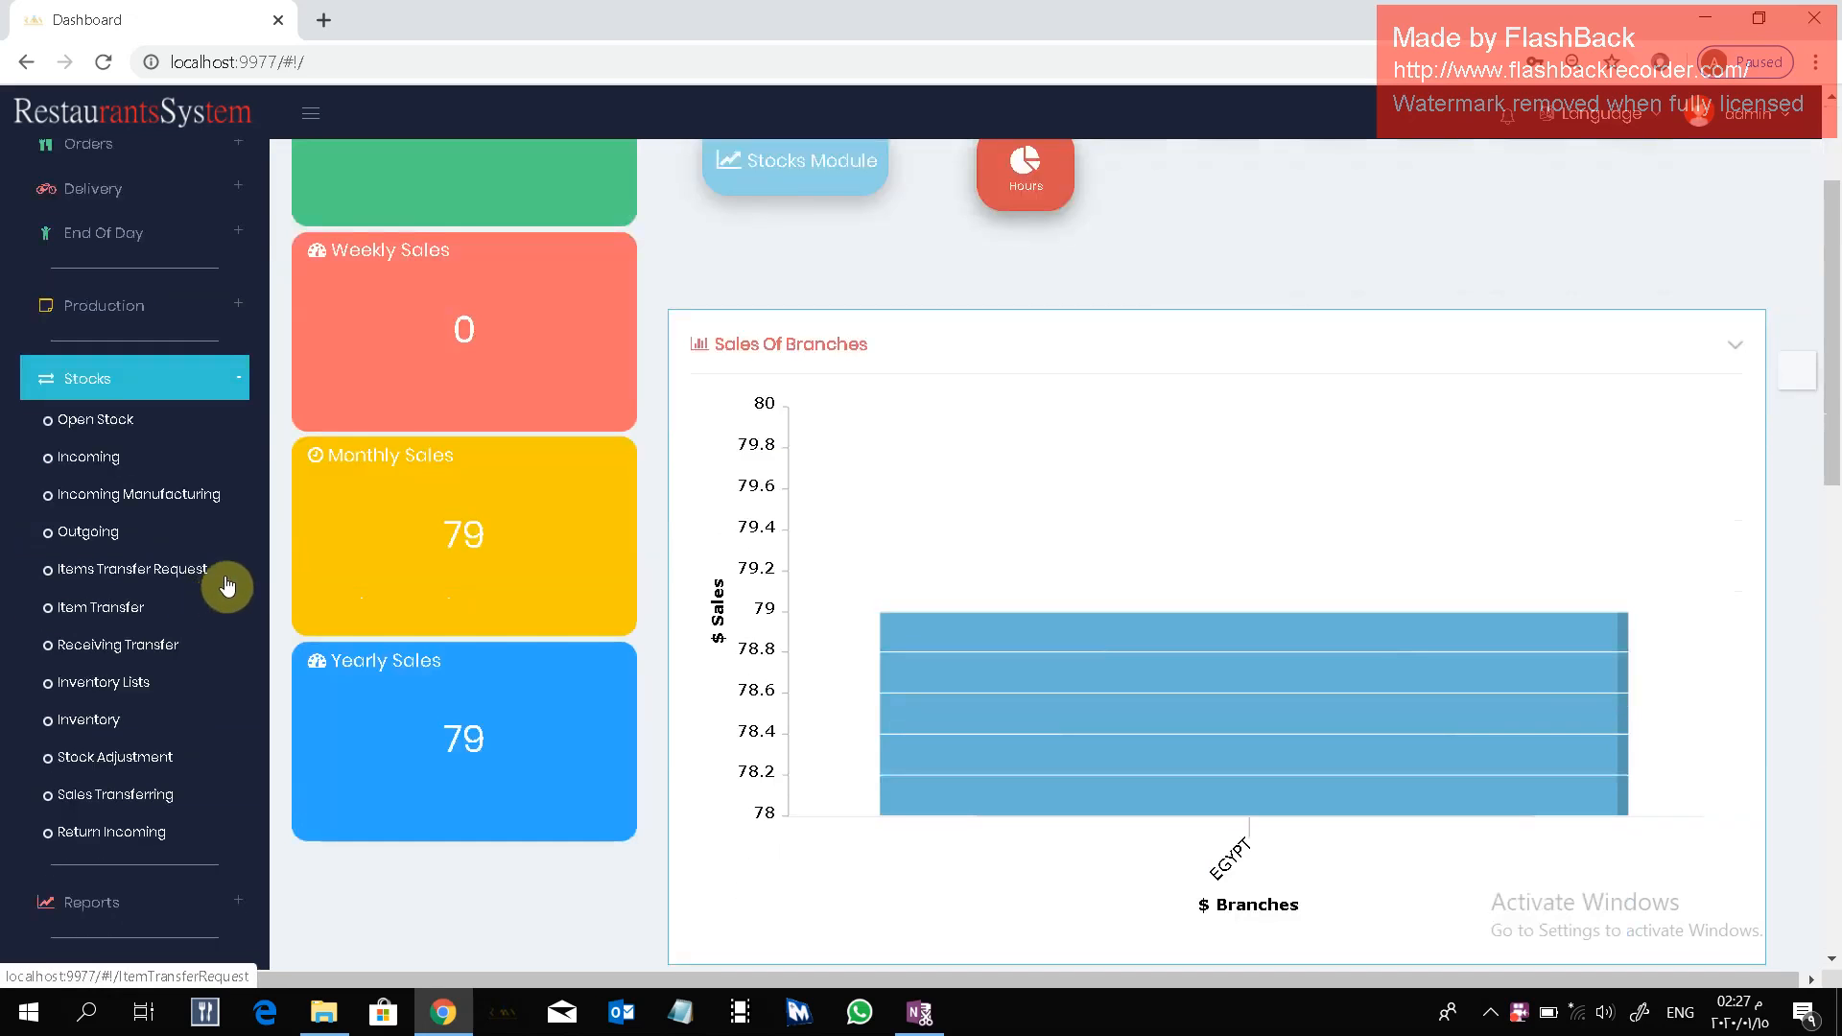
left_click(172, 572)
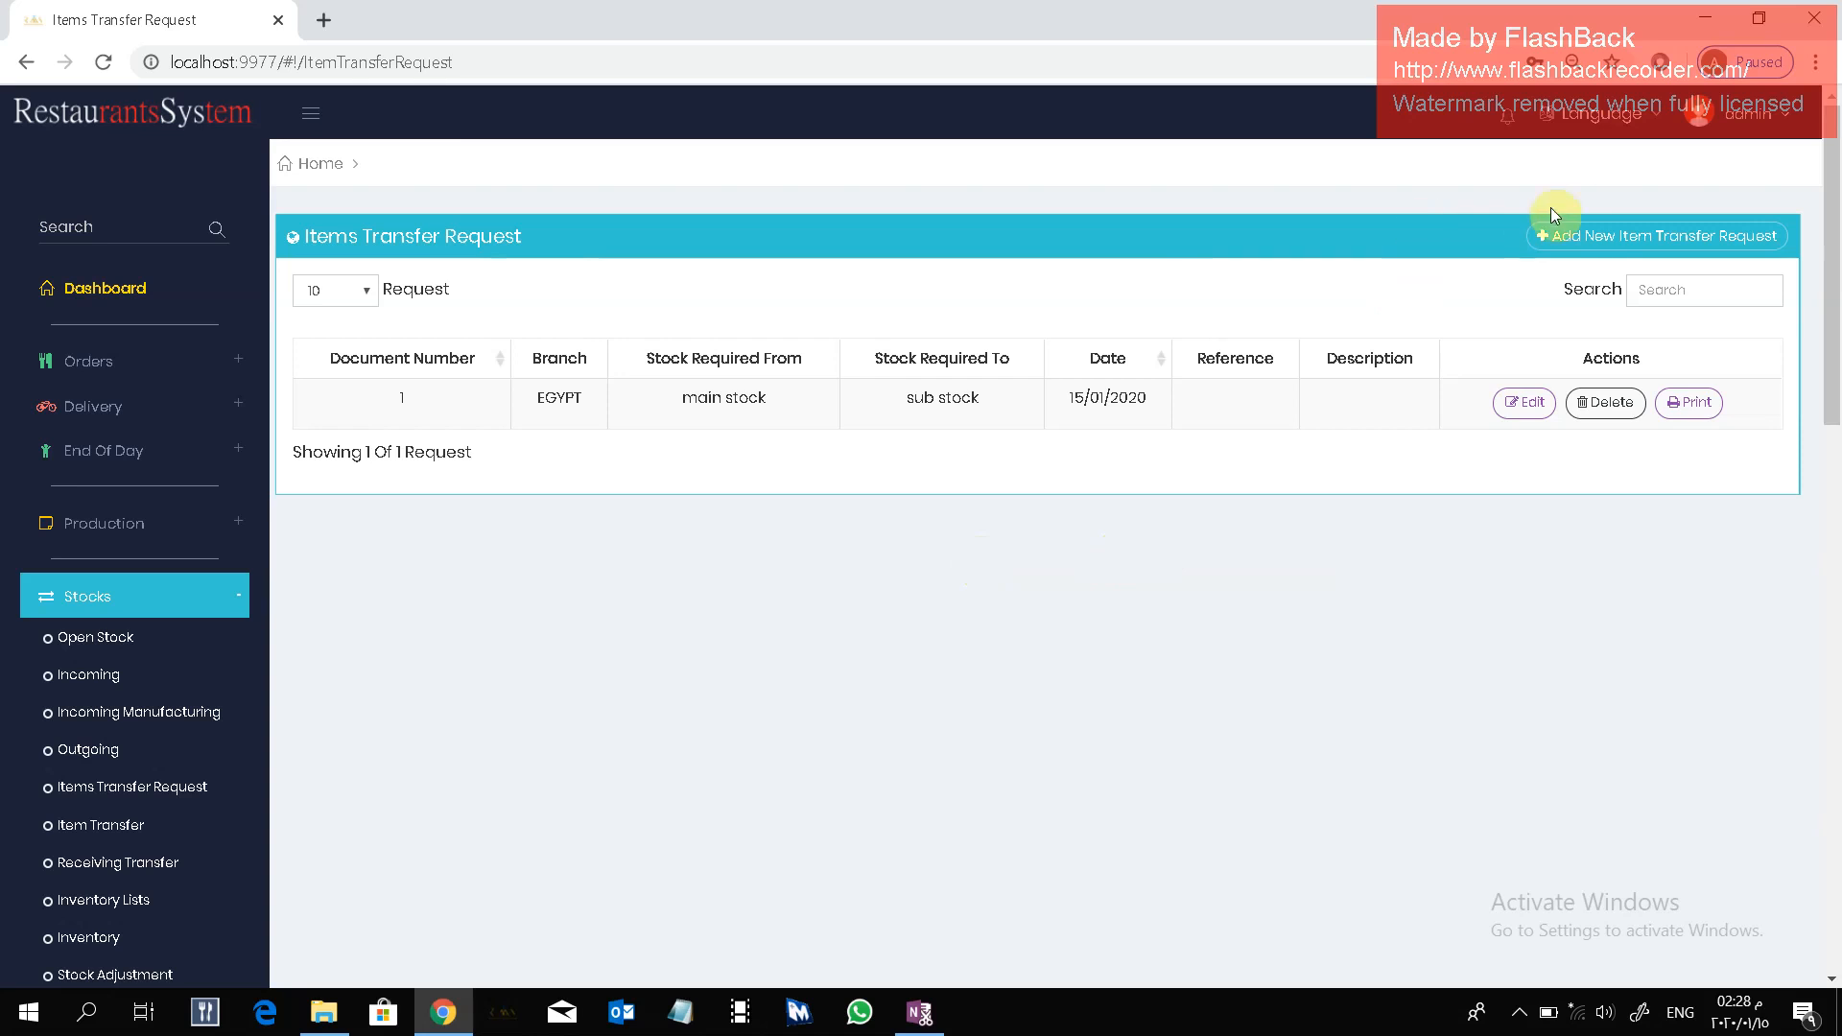
left_click(1615, 240)
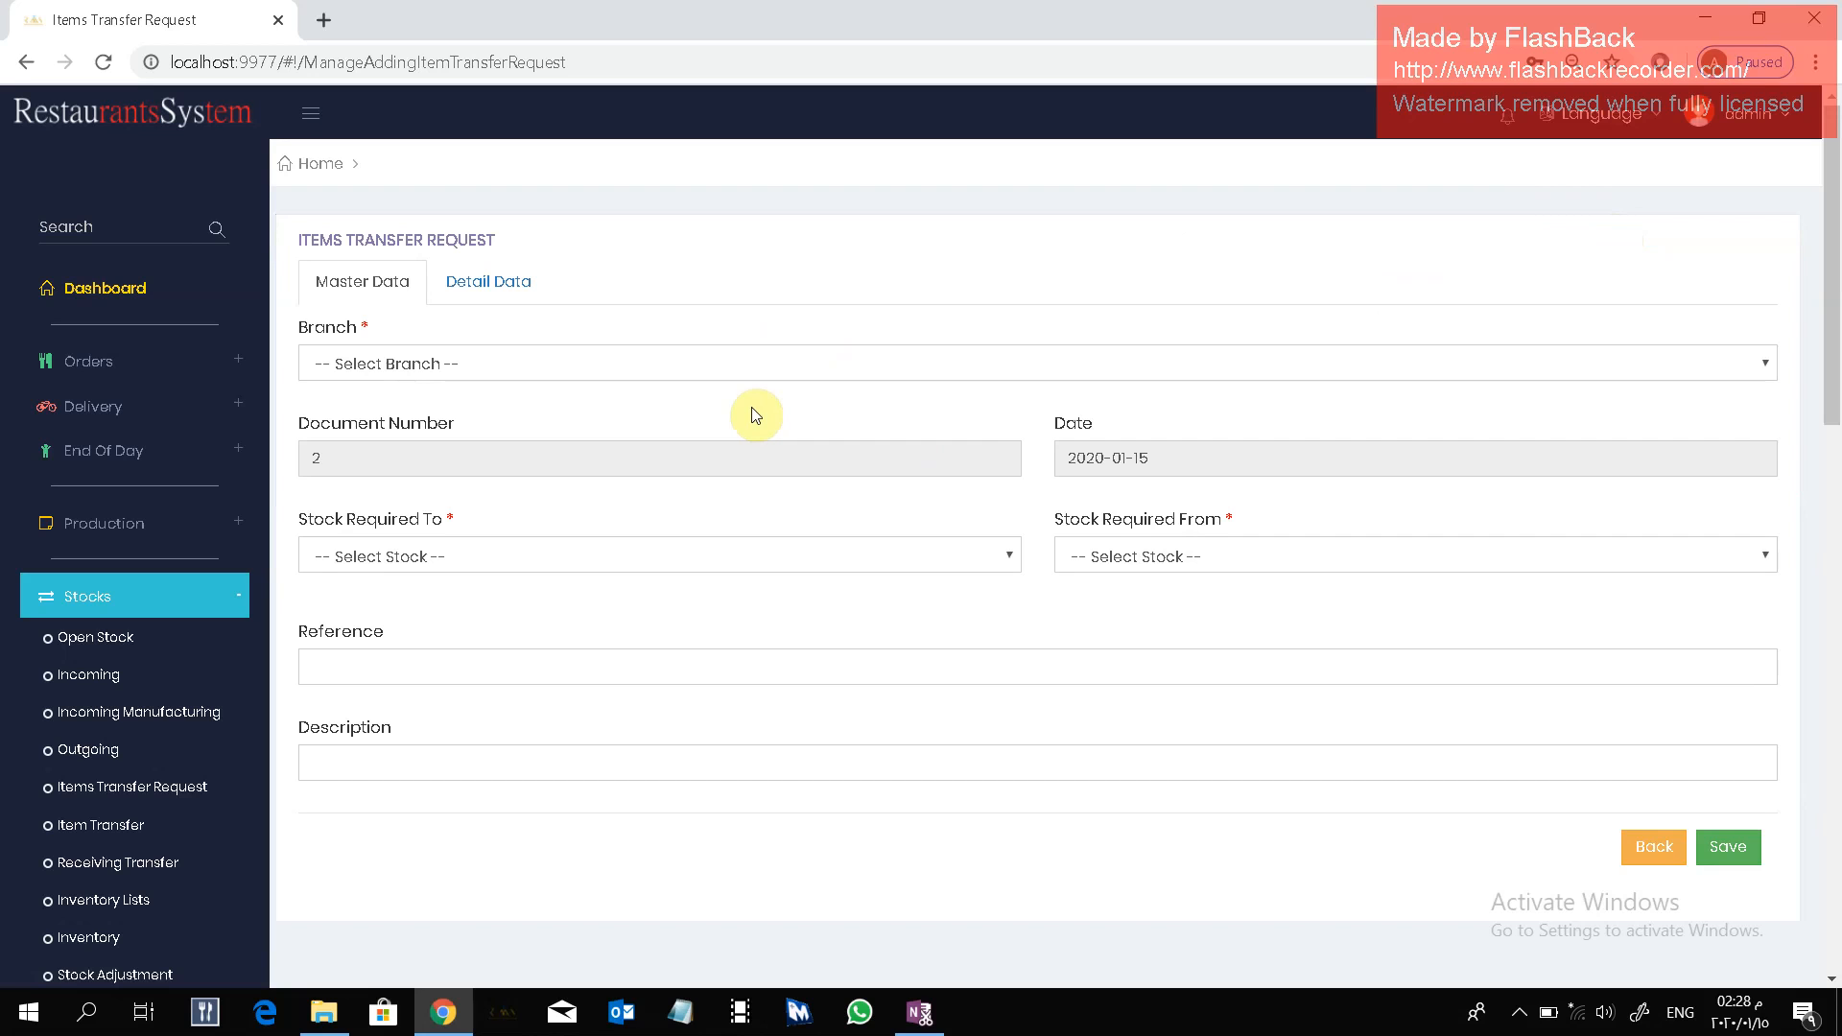
Fill in the request's master data with branch EGYPT, stock required to sub stock, and stock required from main stock.
left_click(696, 363)
left_click(693, 411)
left_click(692, 412)
left_click(714, 553)
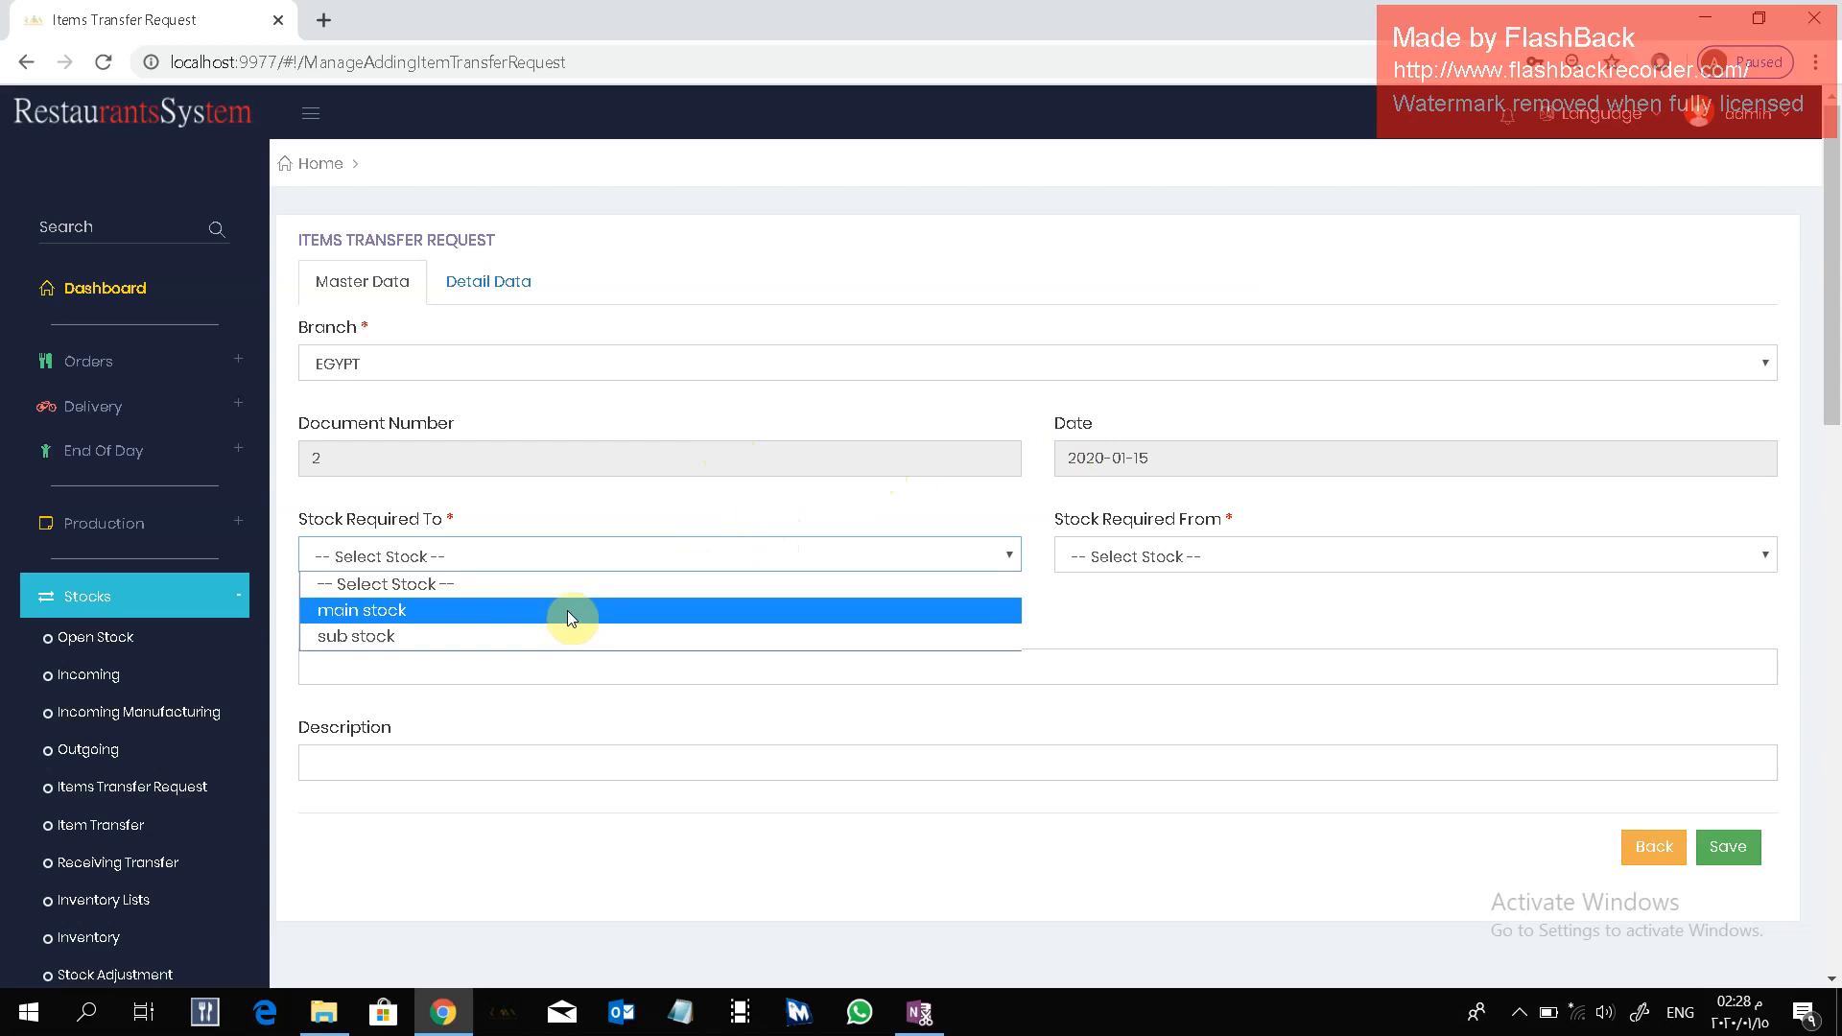
left_click(561, 635)
left_click(1102, 558)
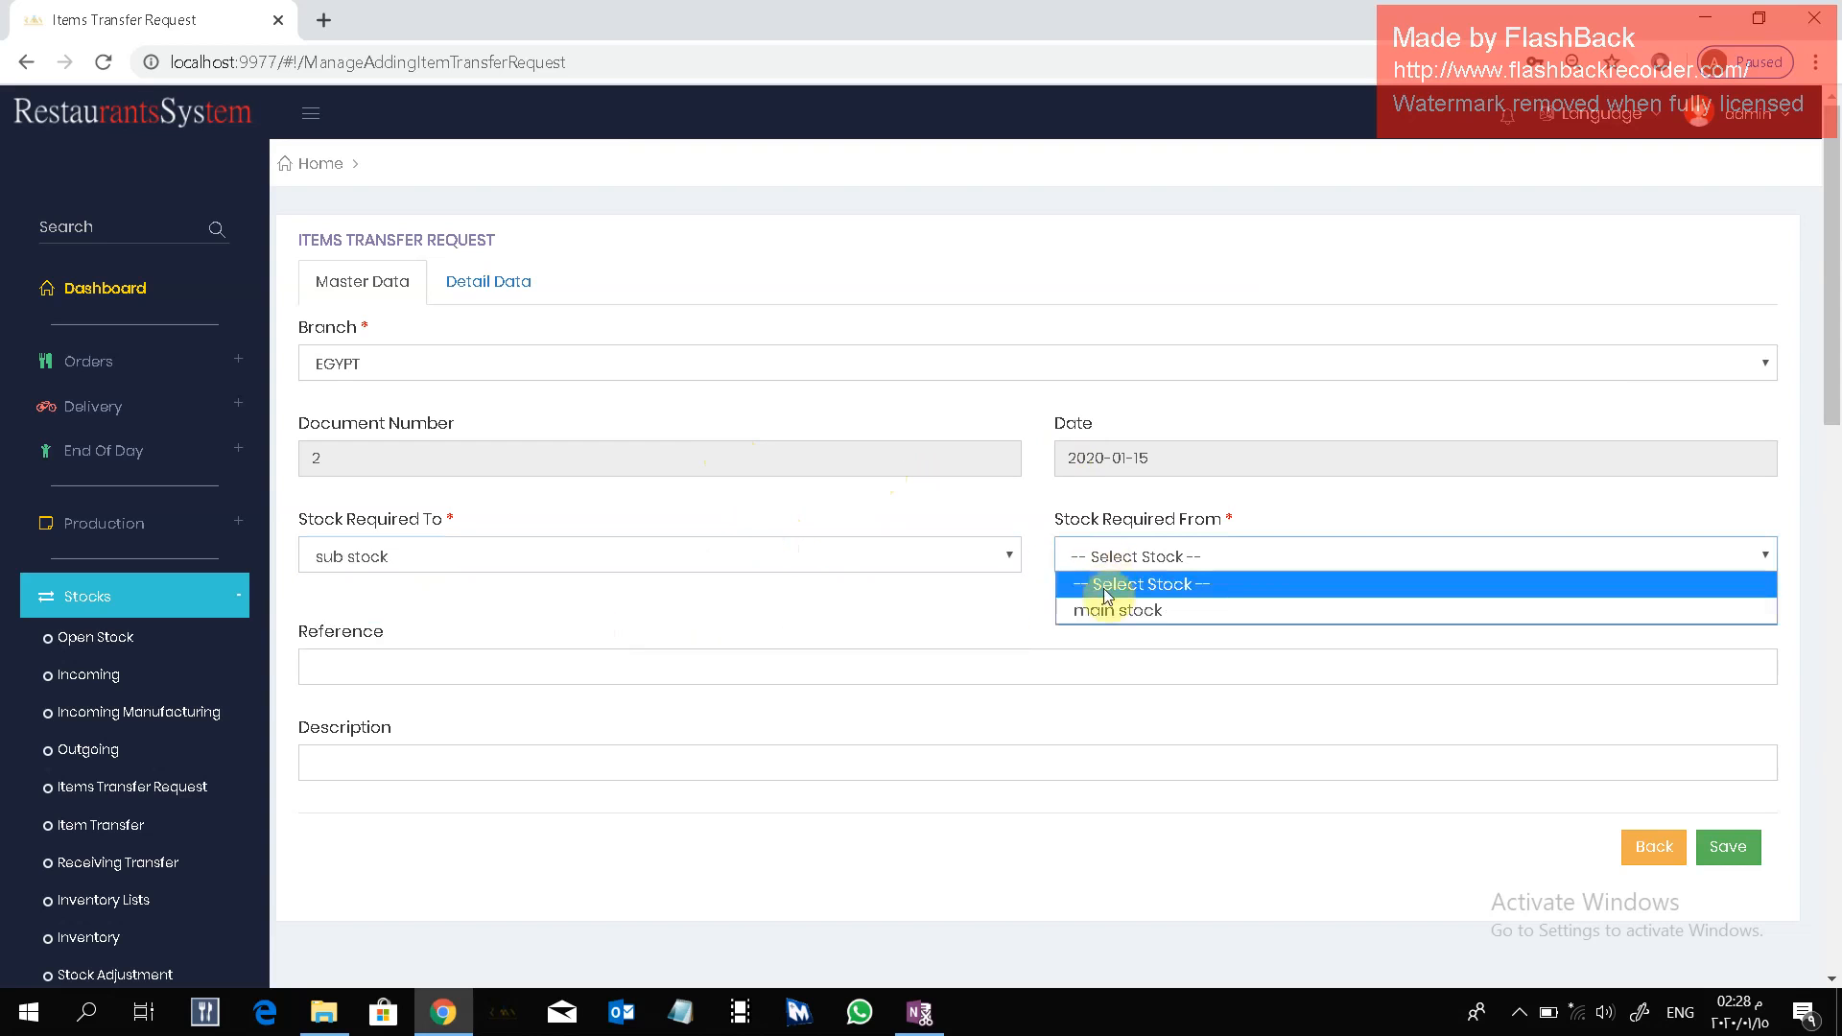
left_click(1108, 609)
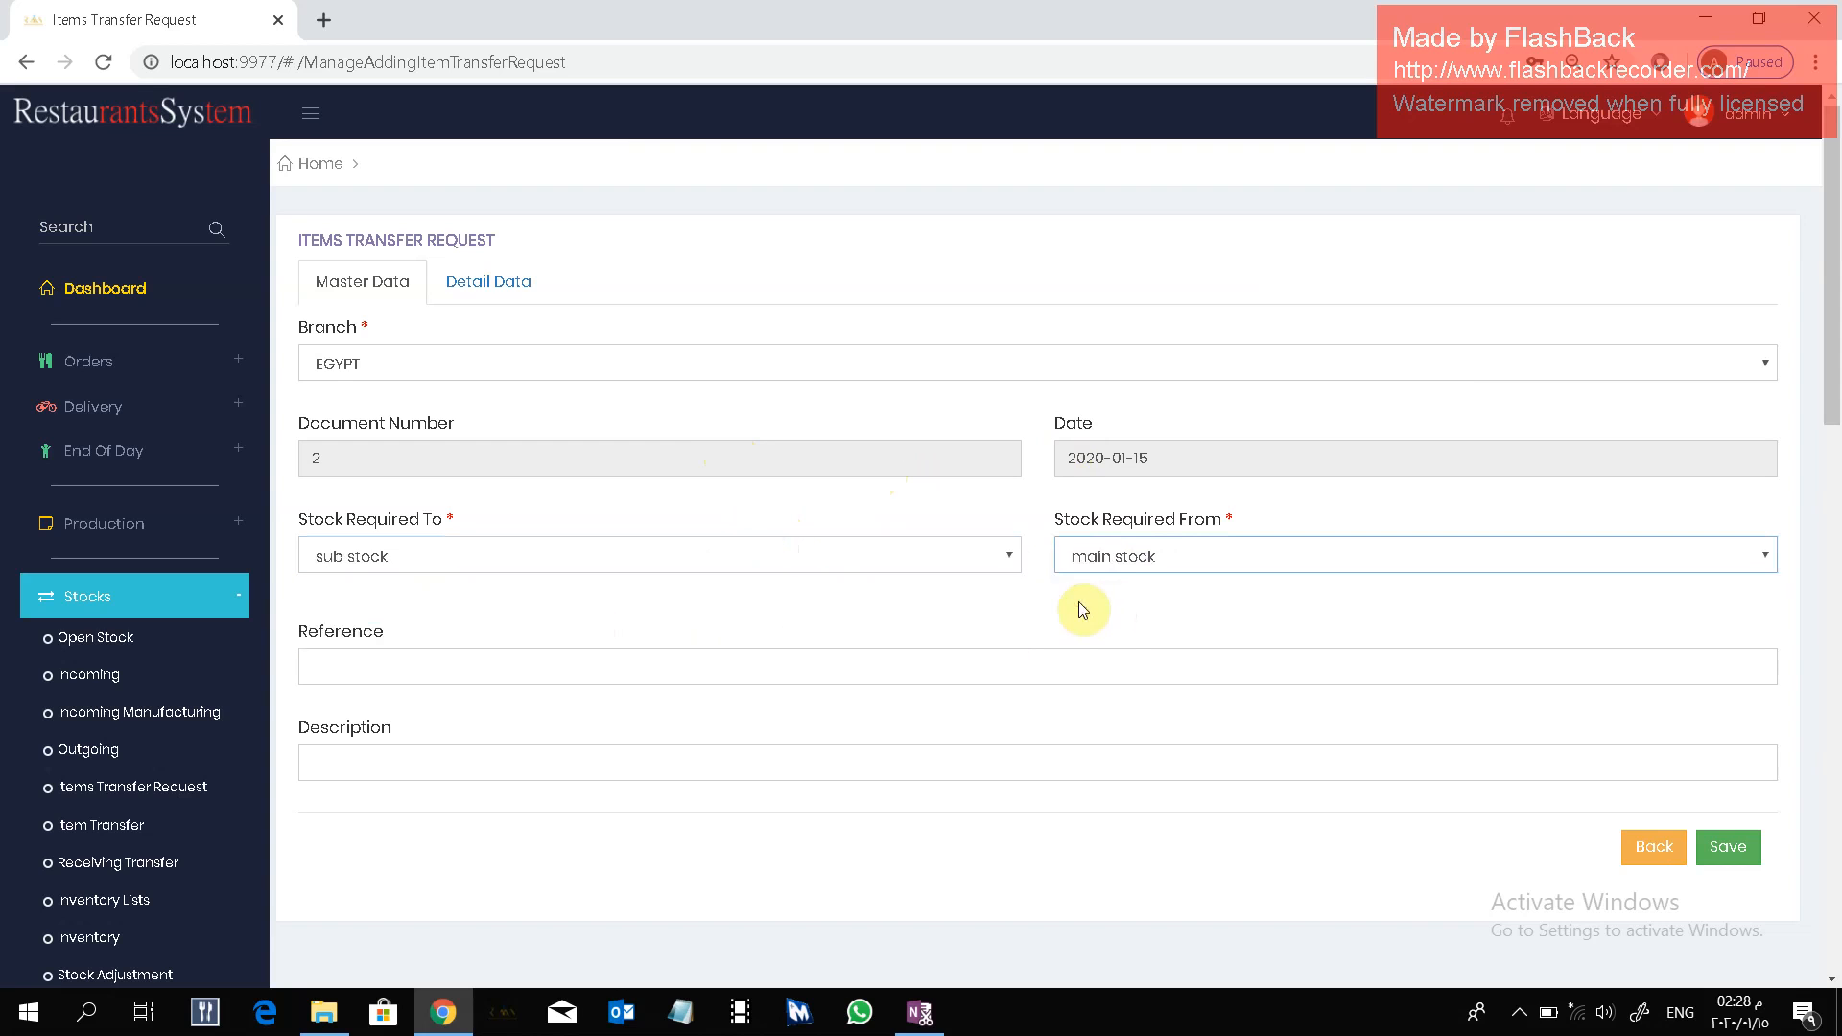
left_click(654, 672)
left_click(654, 614)
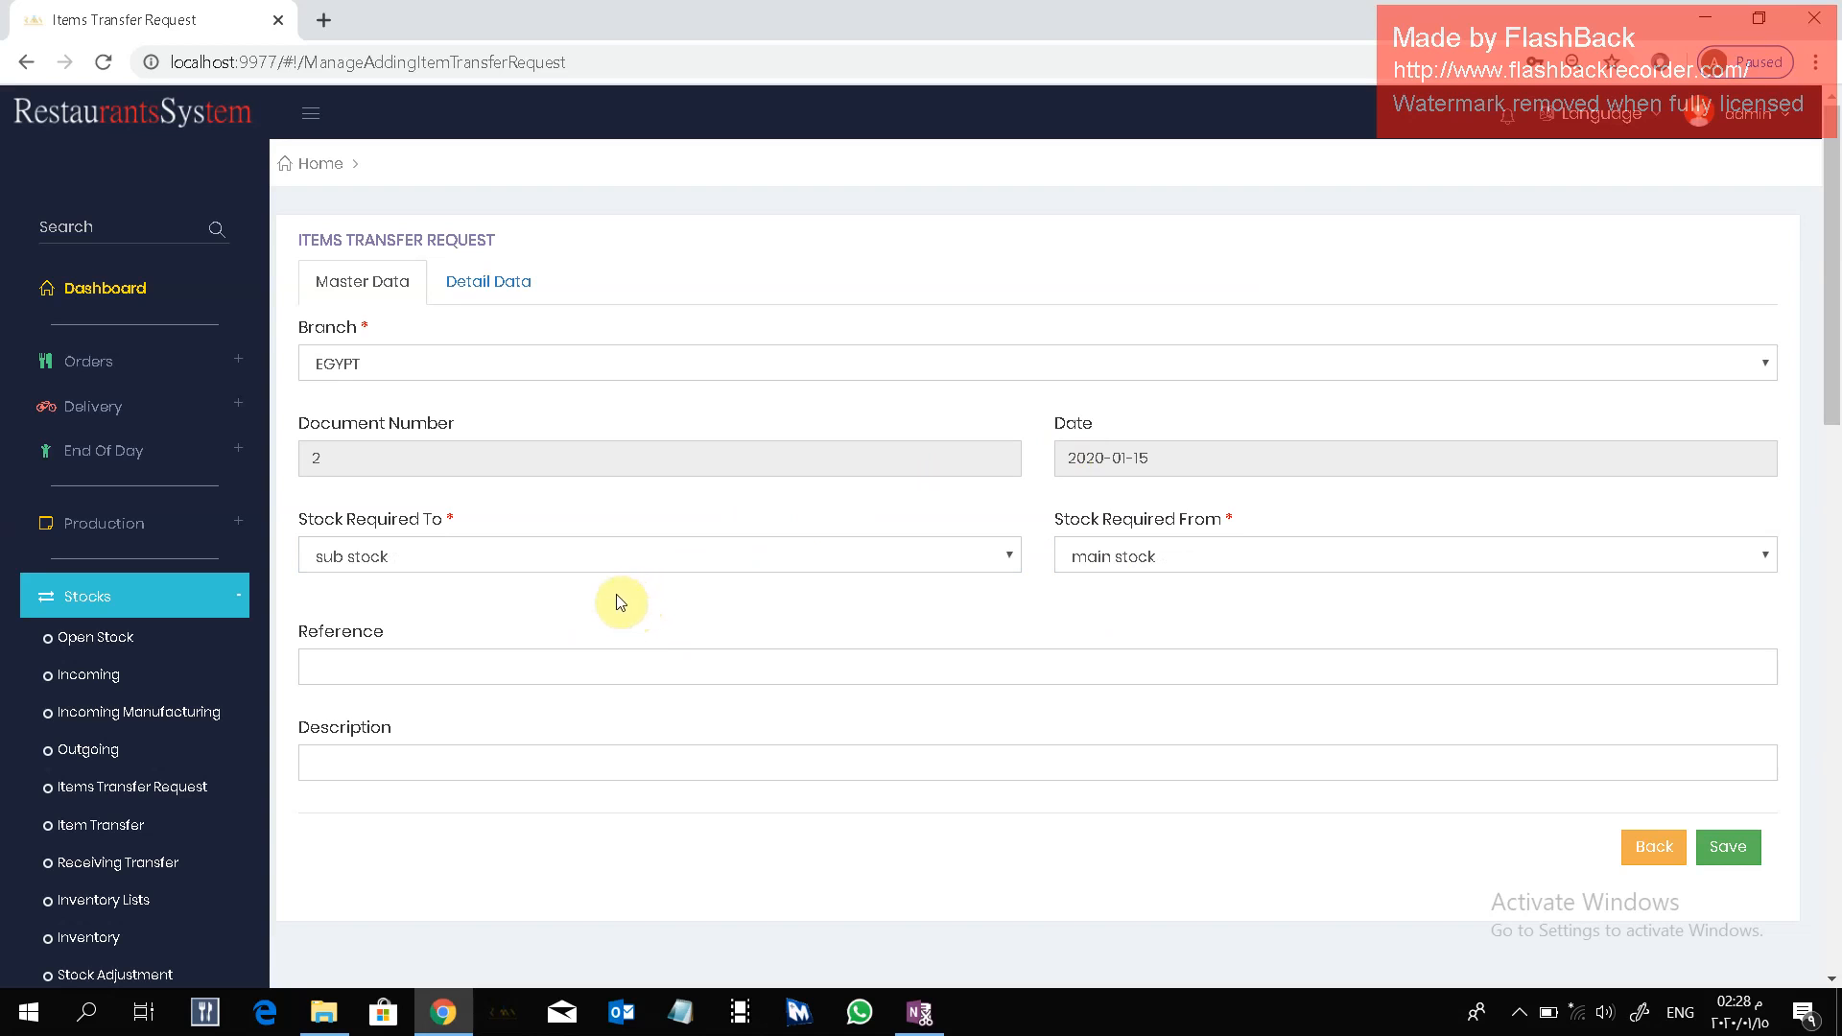
Add a detail line for Carrots with unit Kilo and quantity 10, and save the transfer request.
left_click(489, 295)
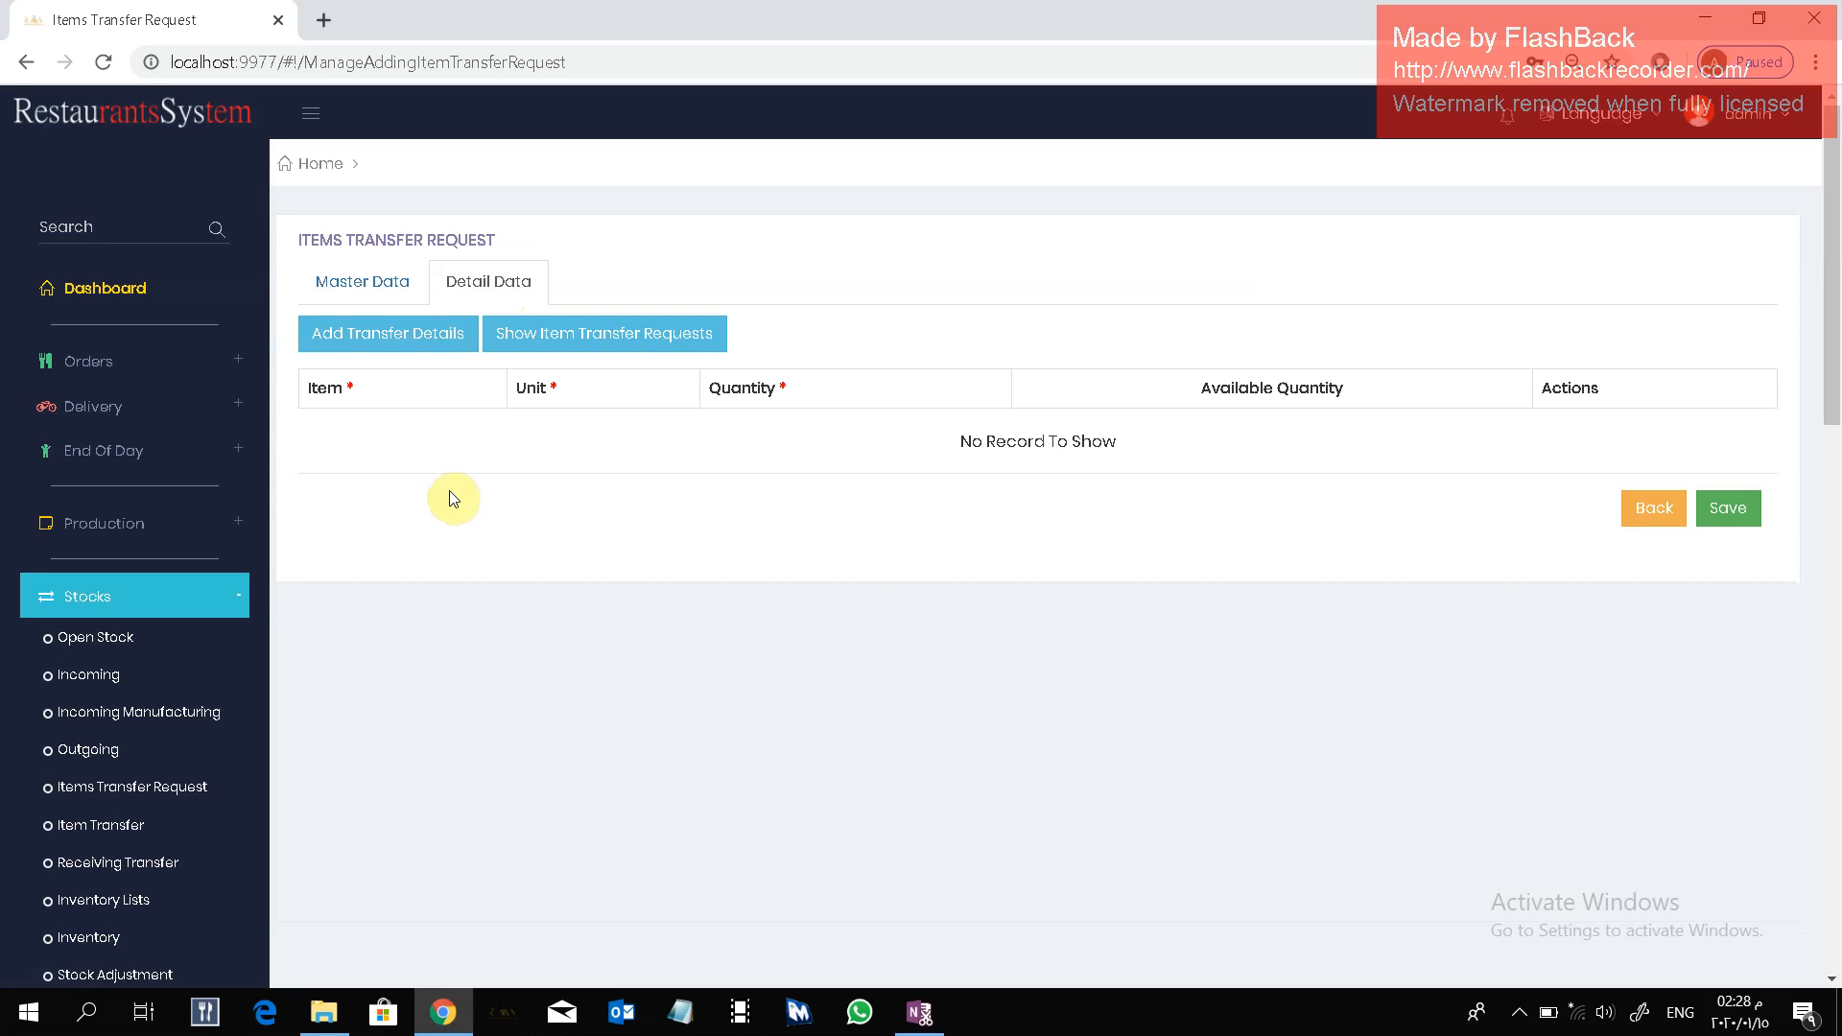
left_click(420, 346)
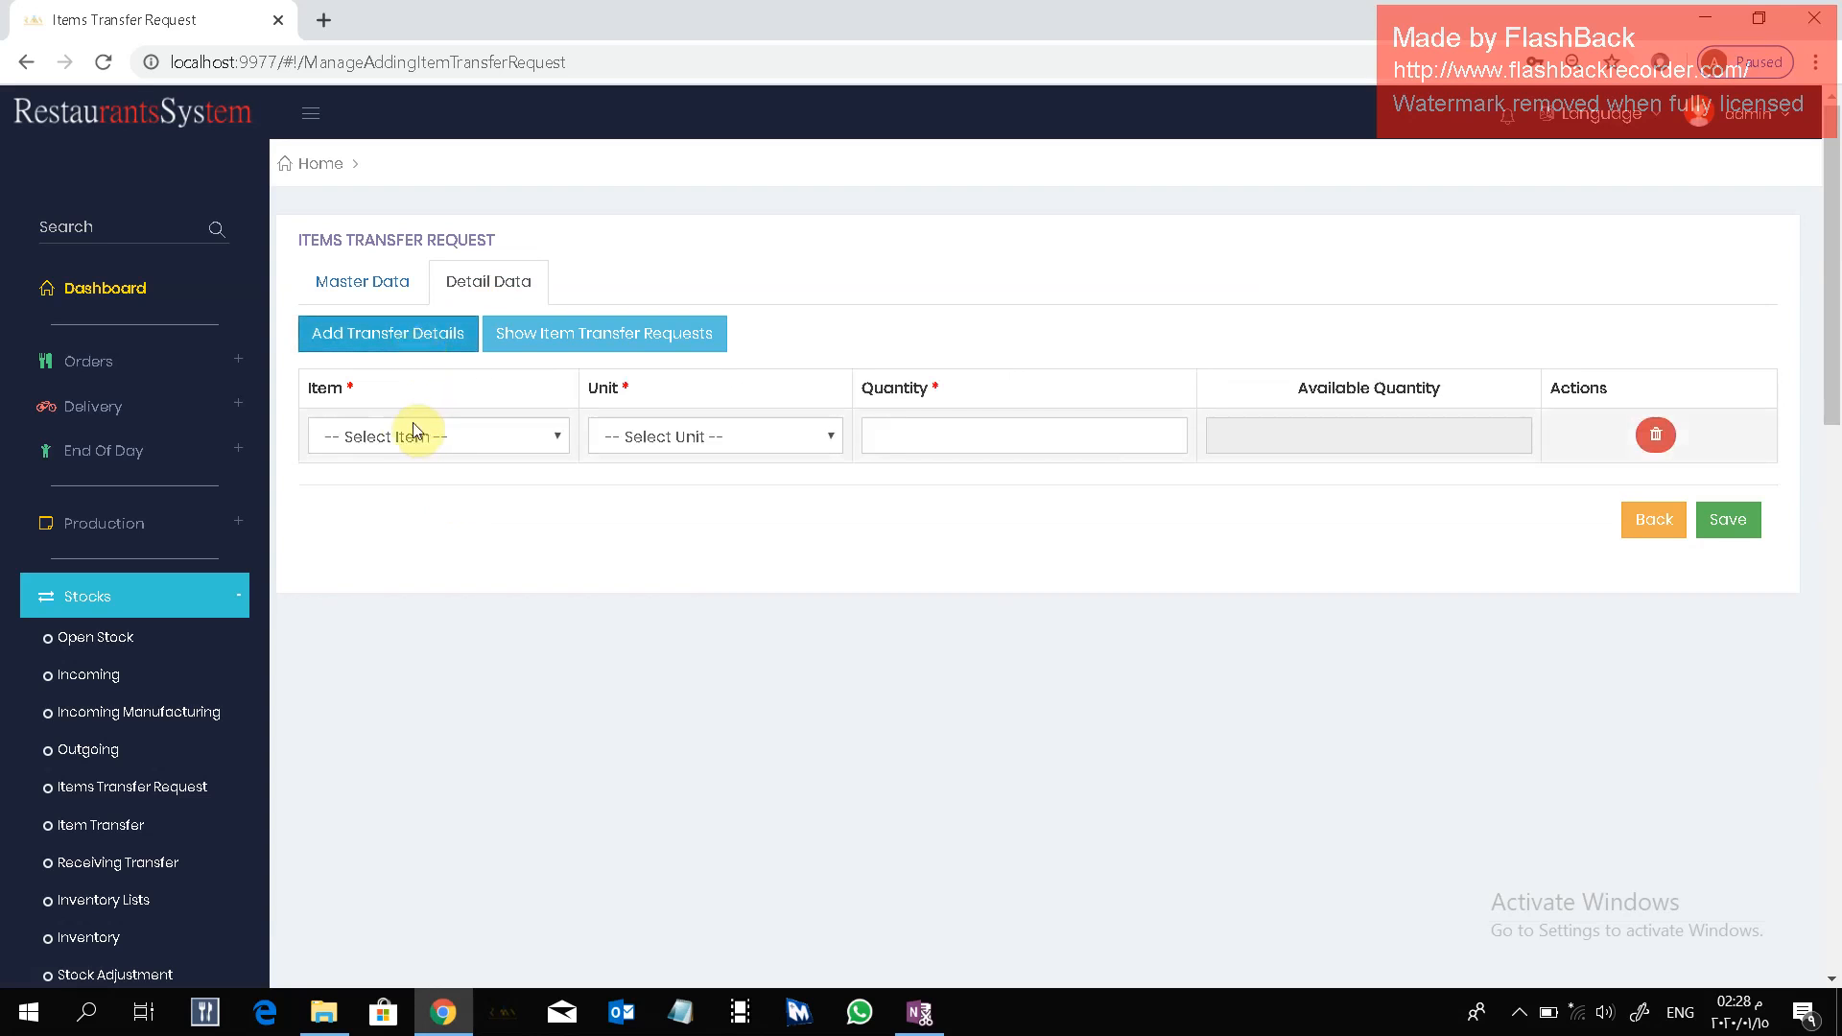
left_click(460, 437)
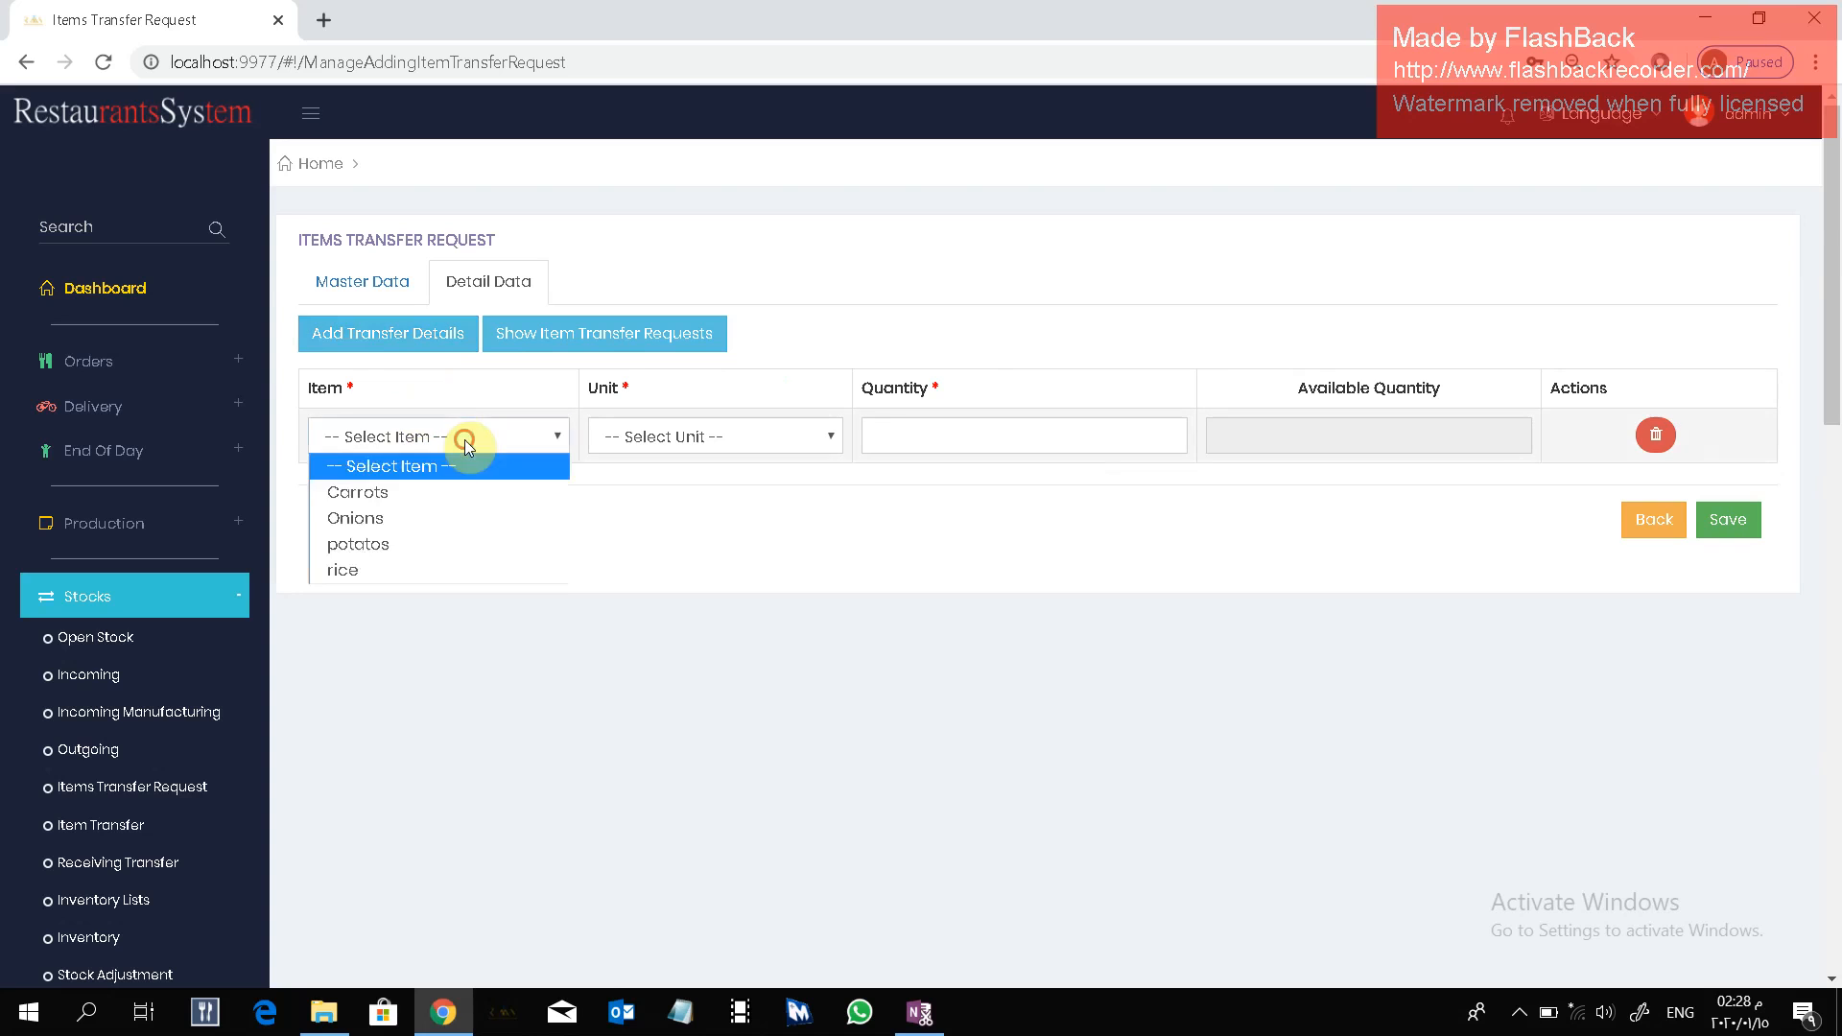
left_click(428, 492)
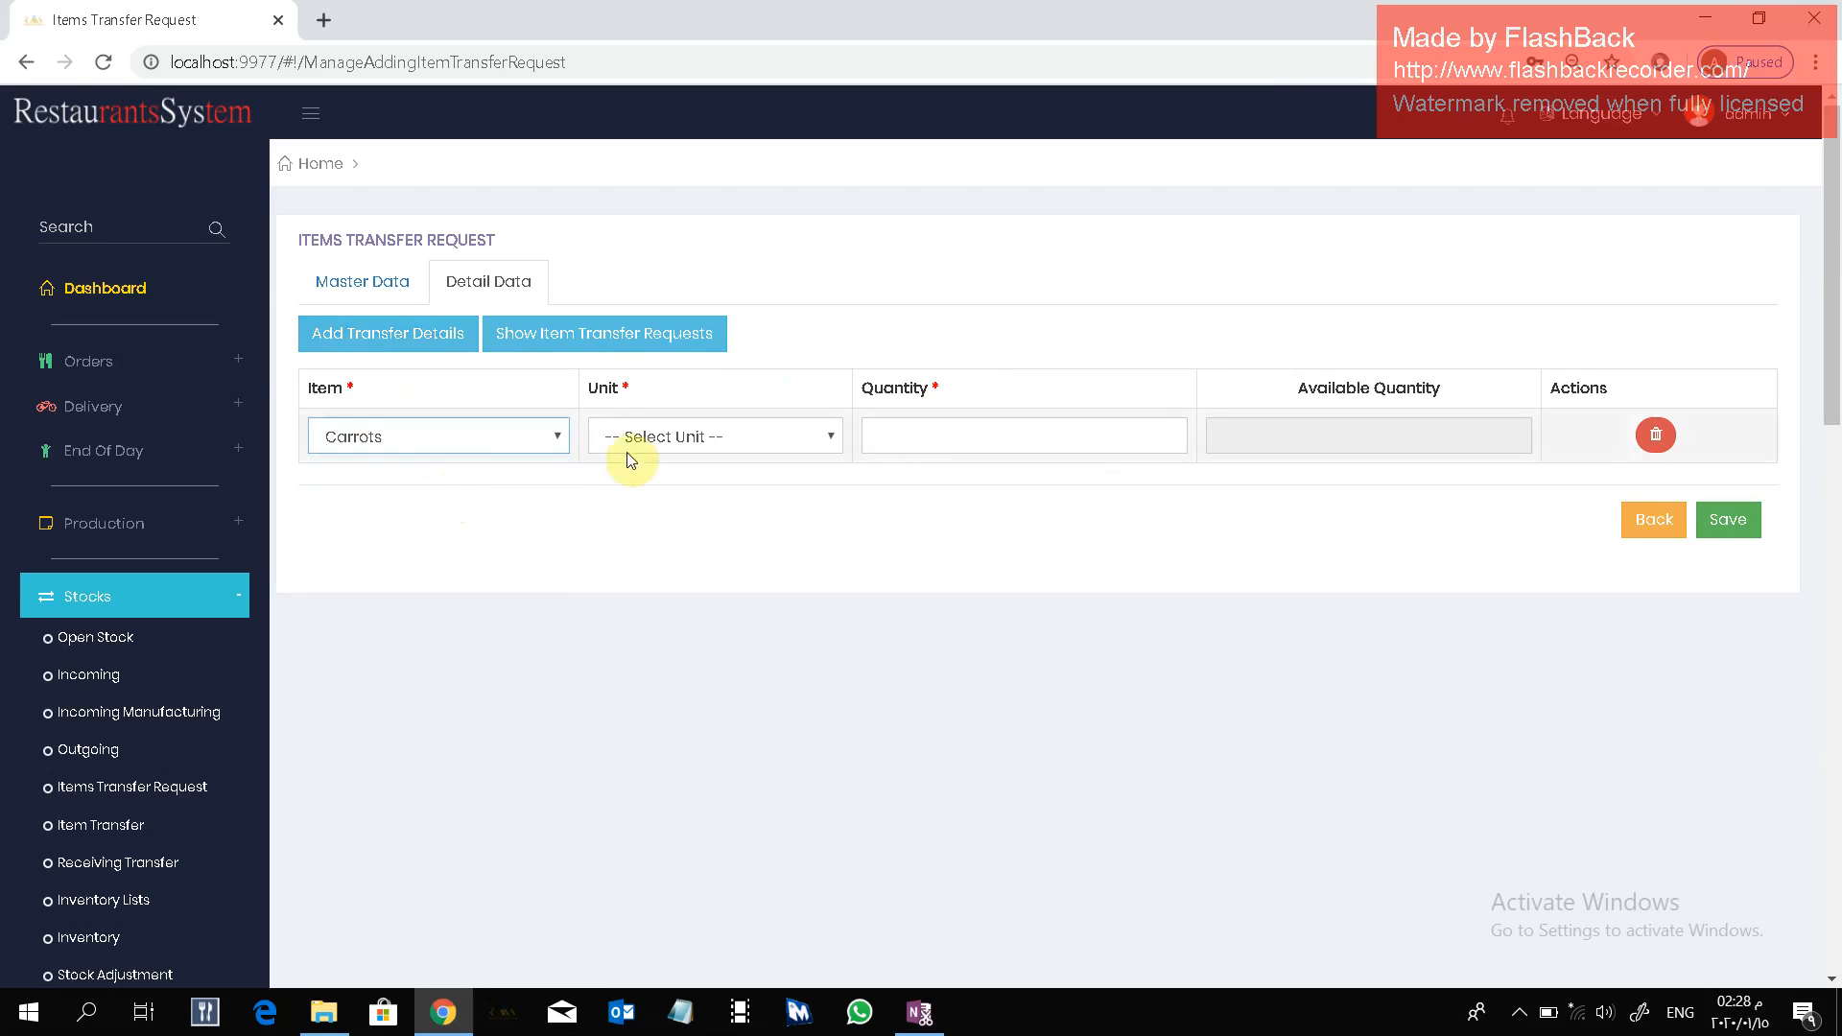
left_click(657, 441)
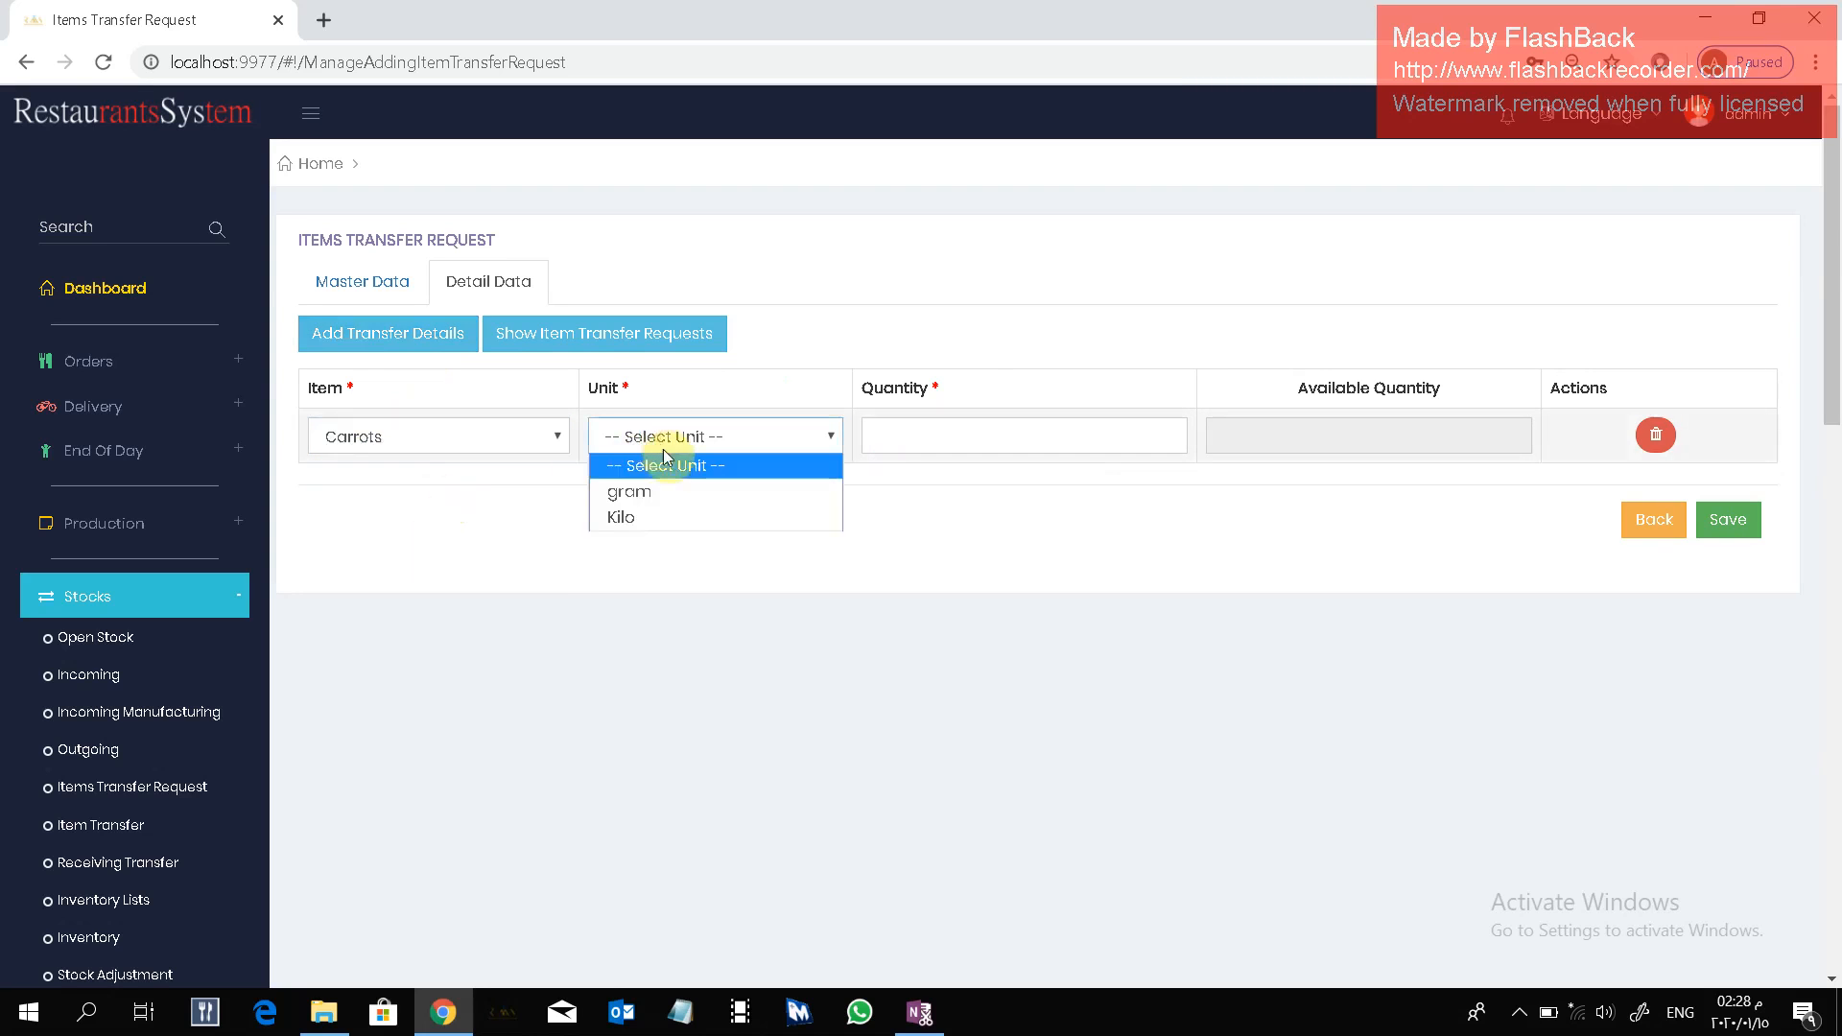
left_click(654, 520)
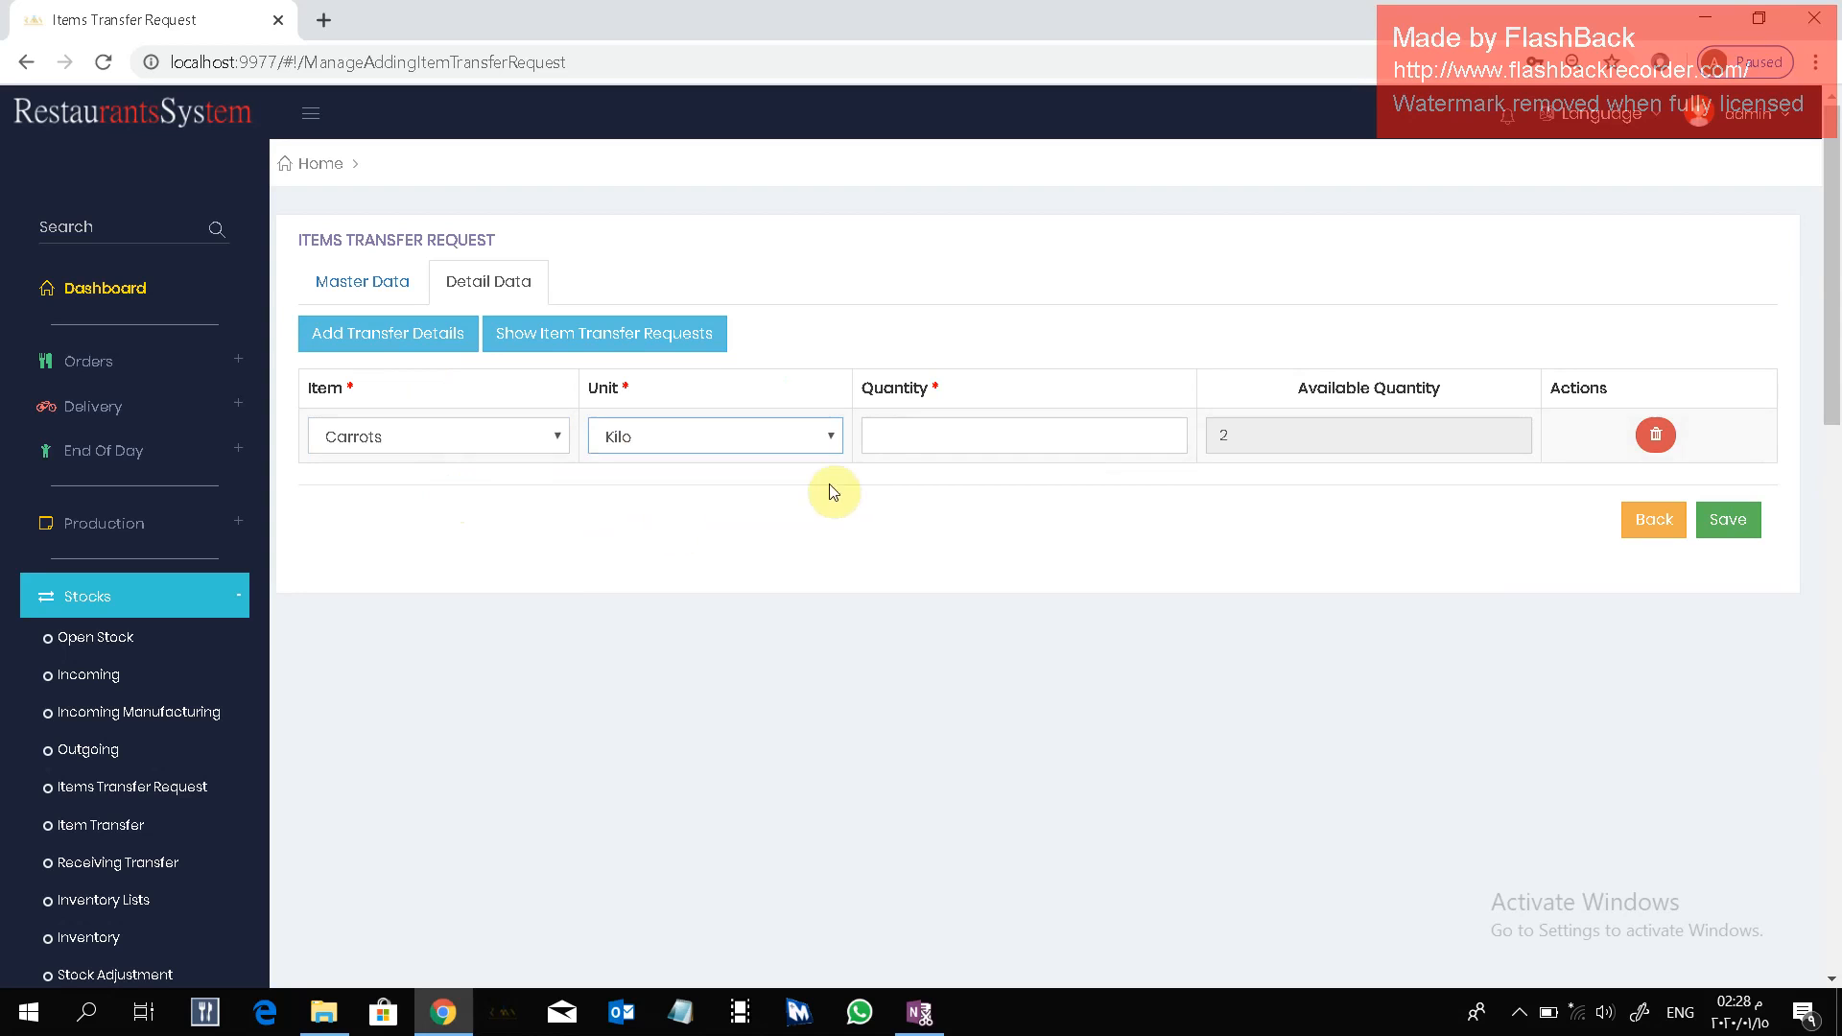
left_click(905, 429)
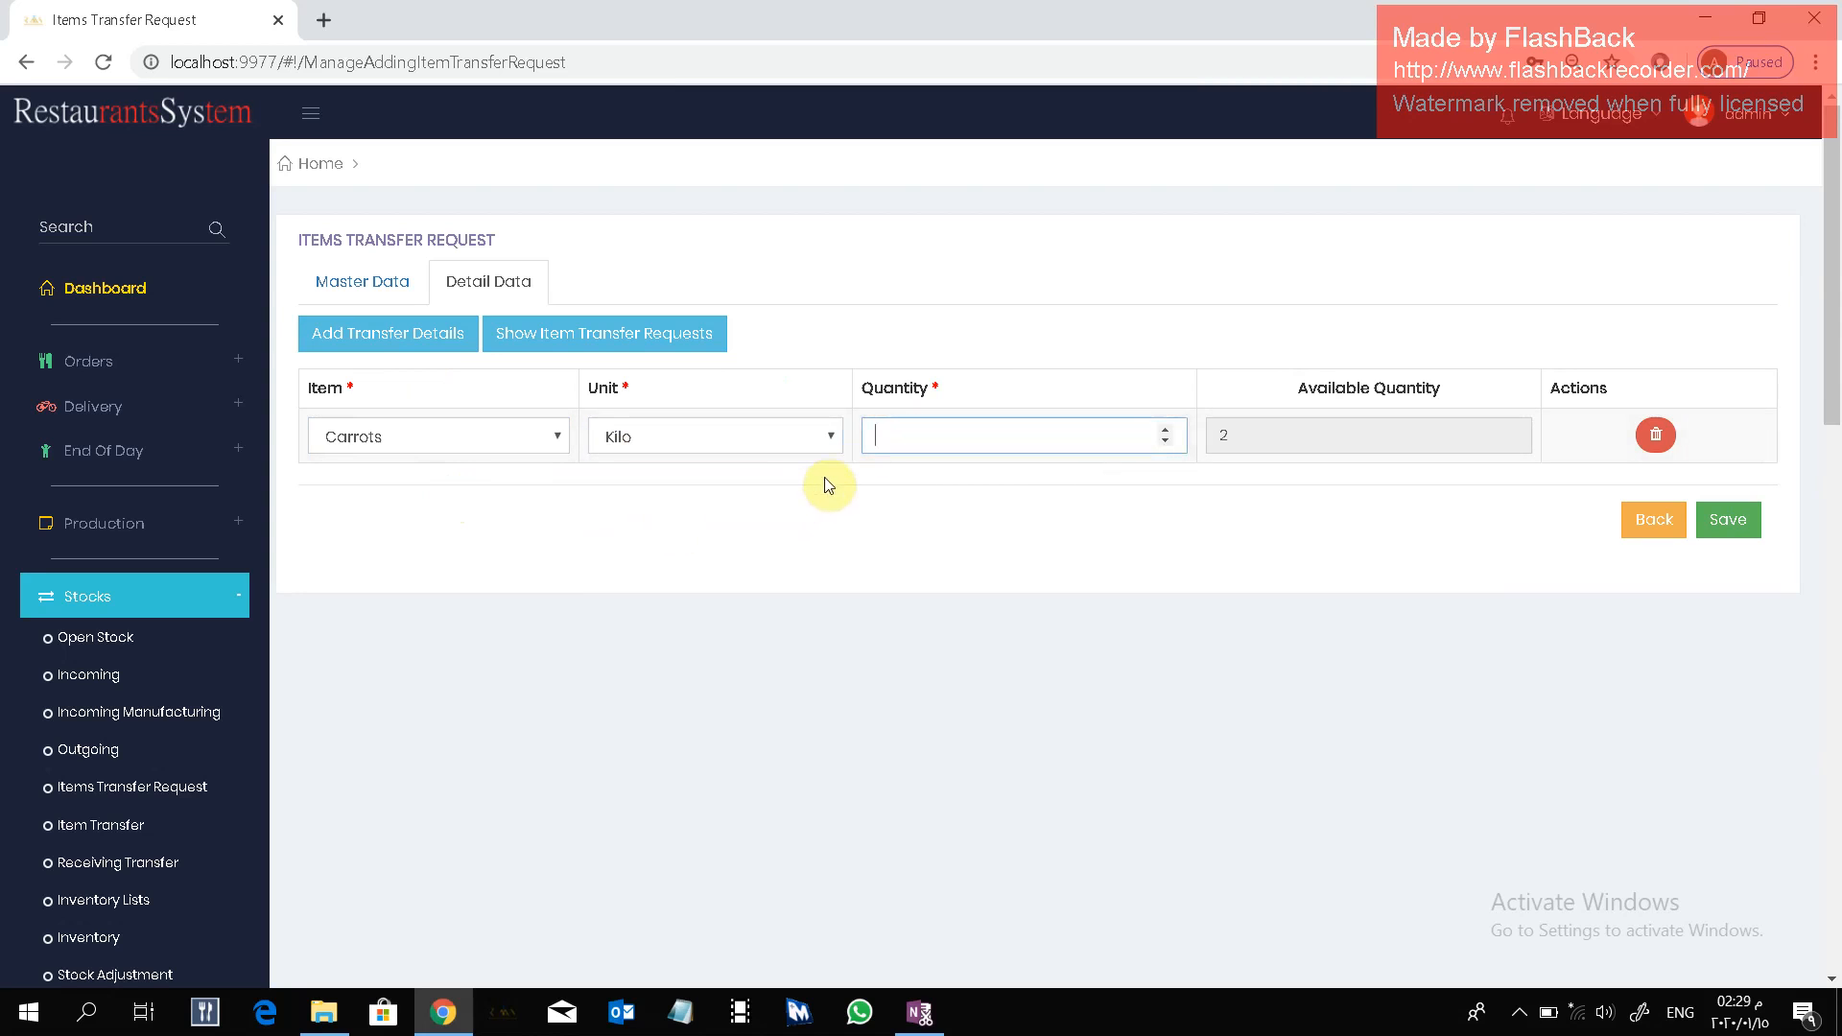
type("10")
left_click(993, 489)
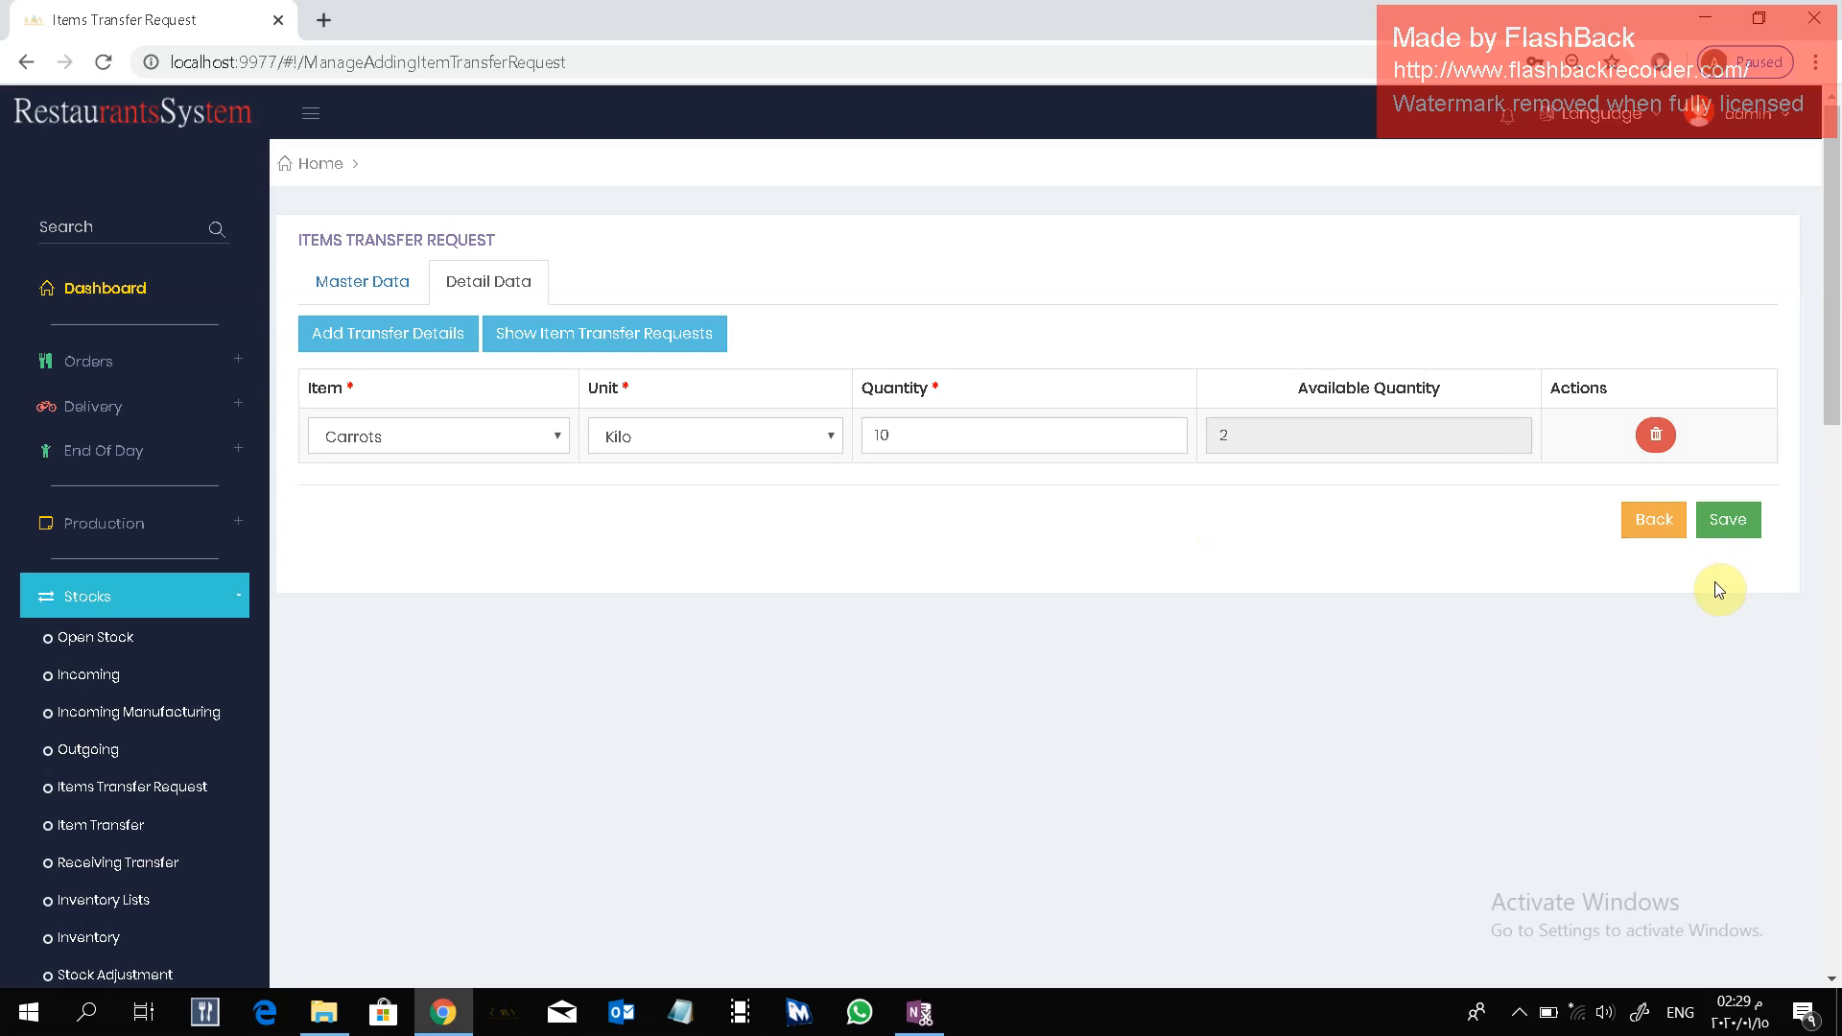
left_click(1739, 530)
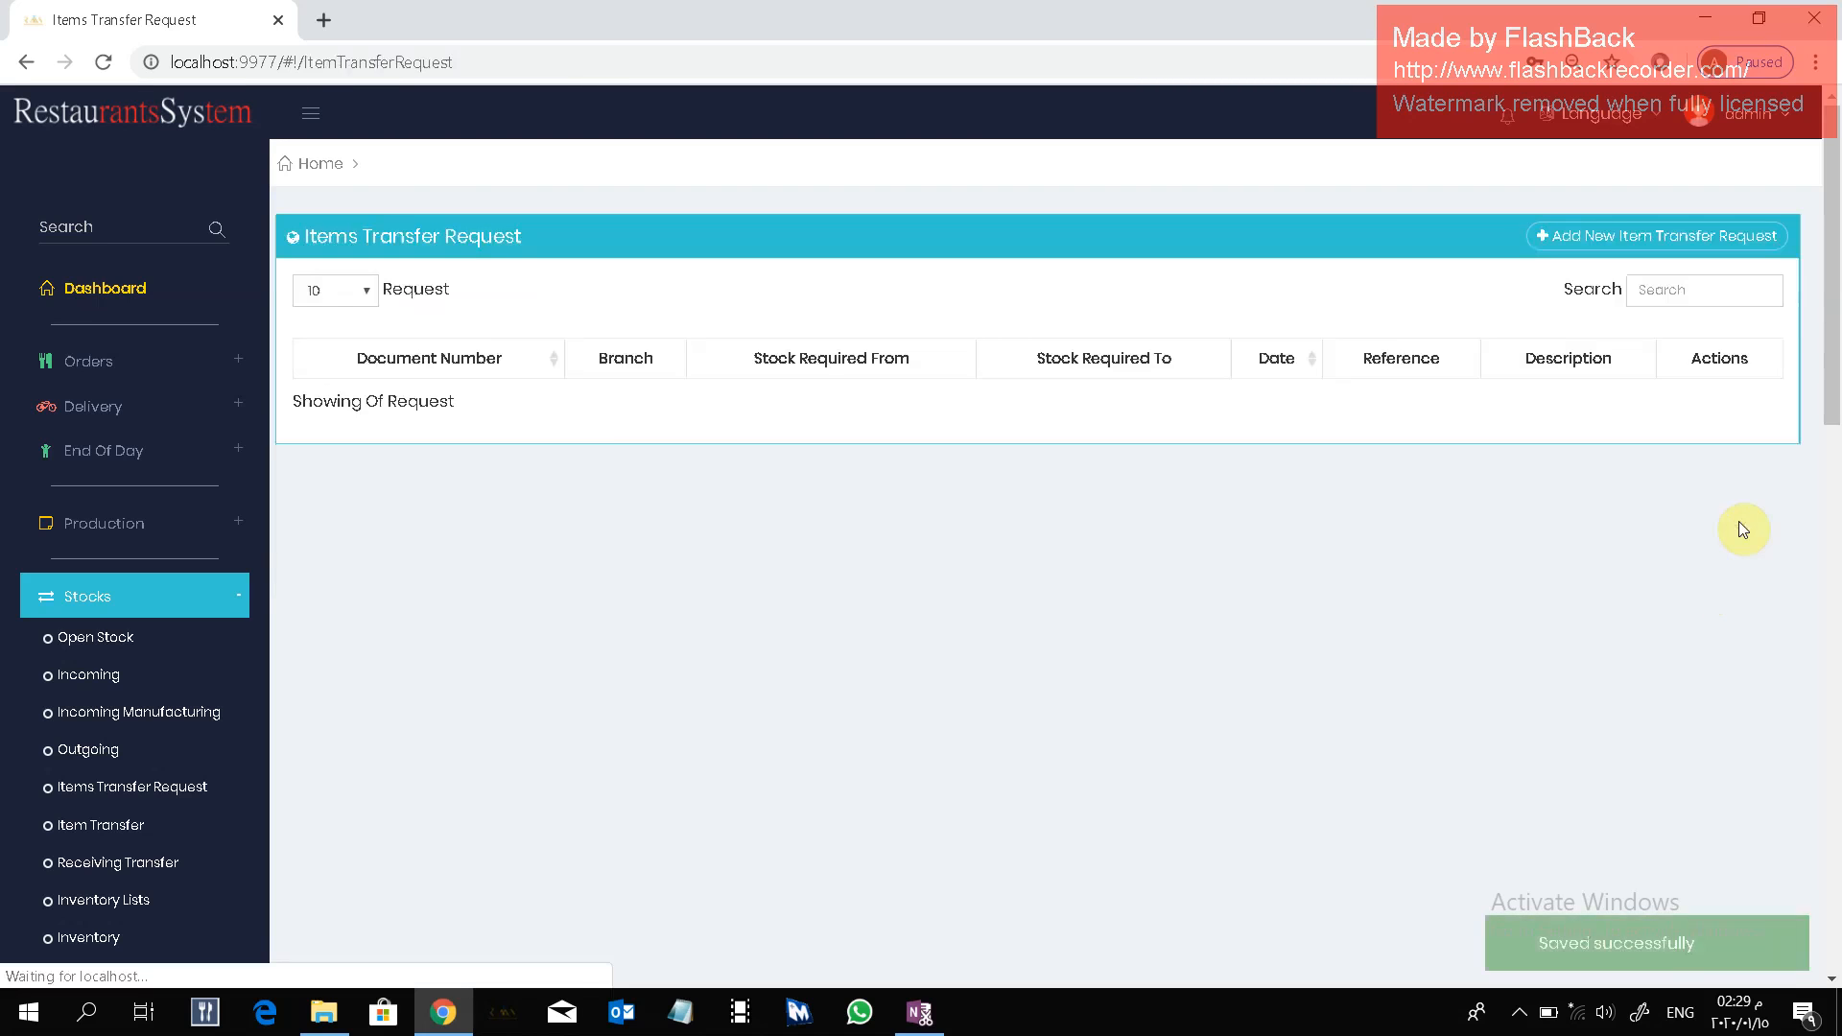
Open the stock Item Transfer list and start a new transfer.
scroll(537, 607, "down", 2)
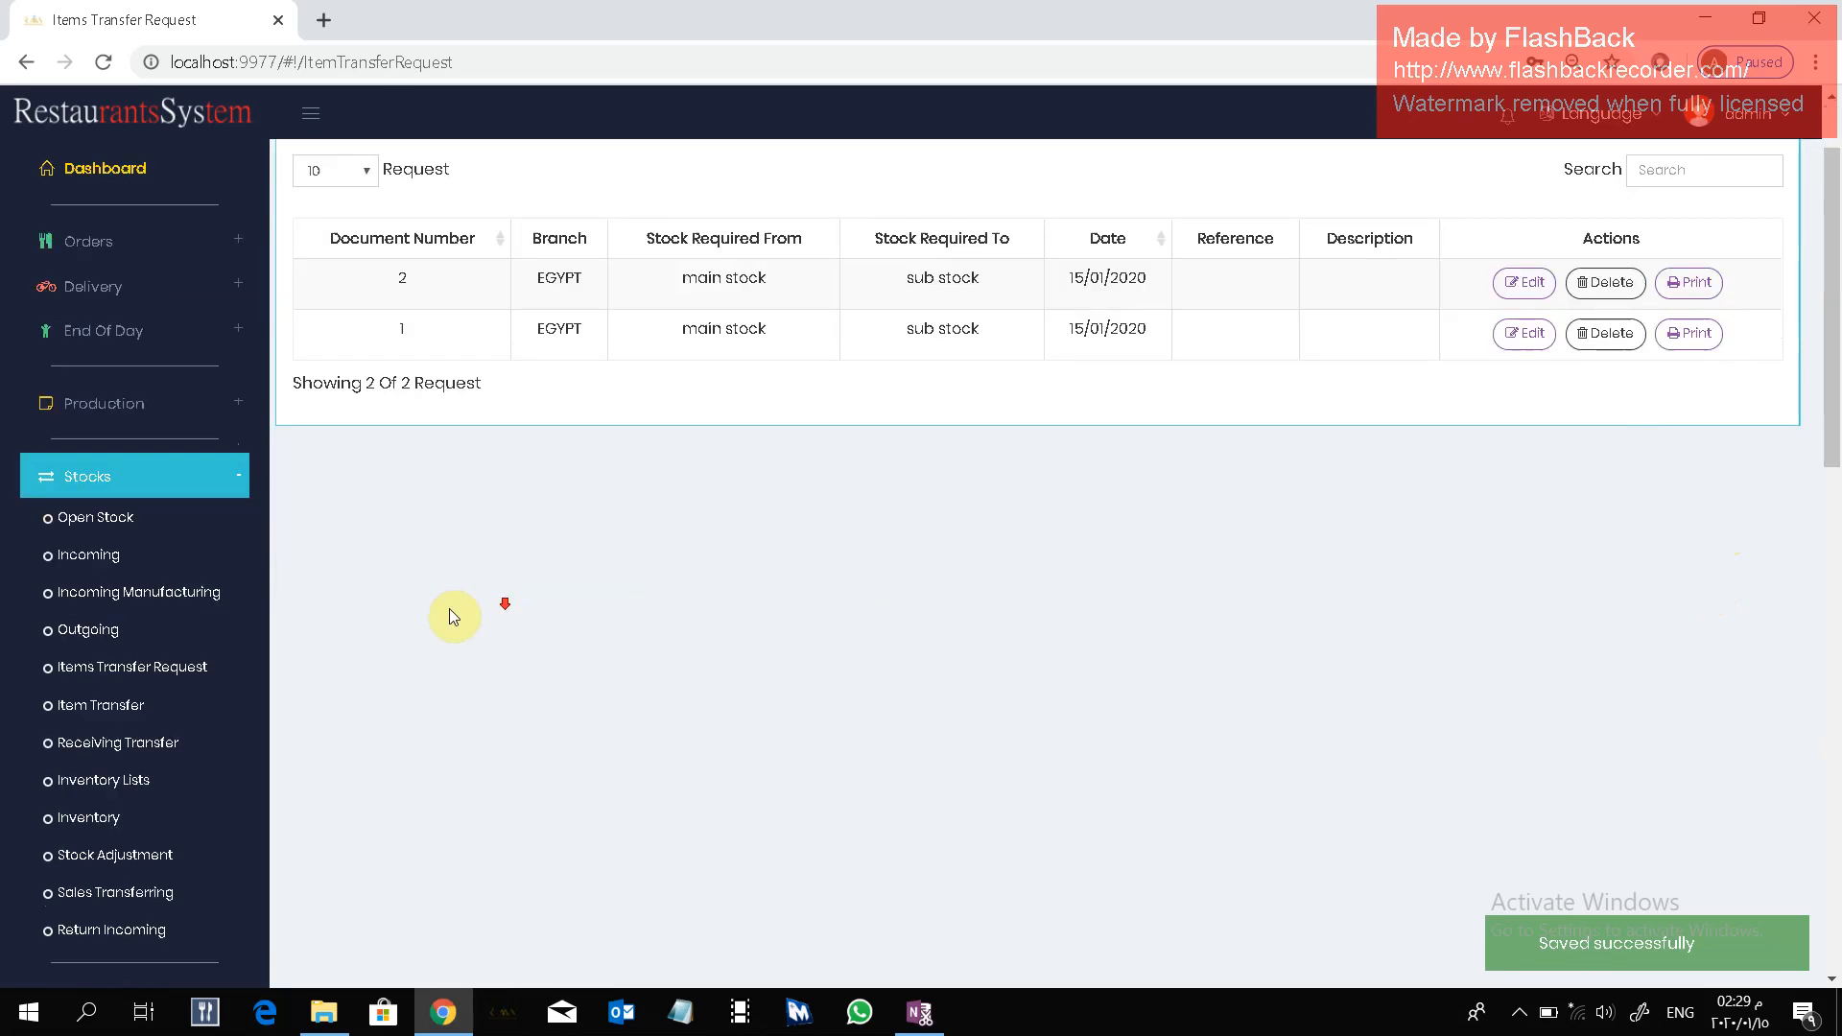
left_click(135, 710)
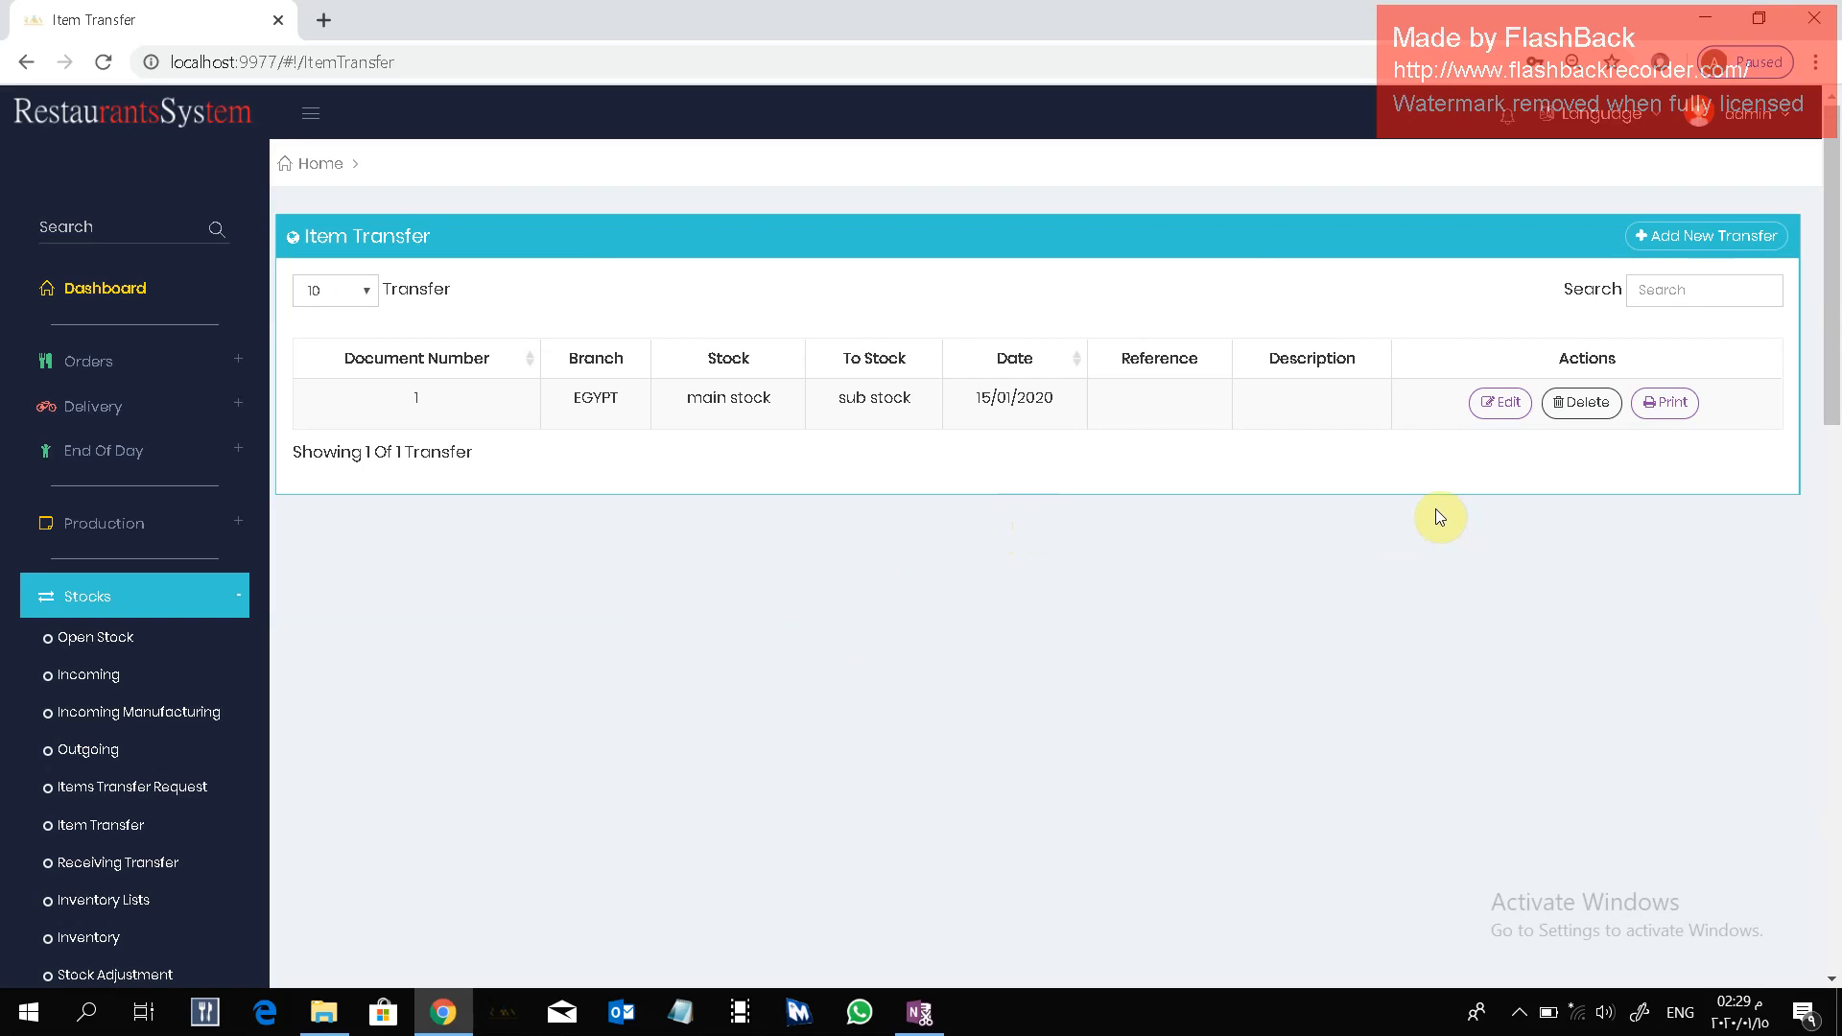
left_click(1703, 237)
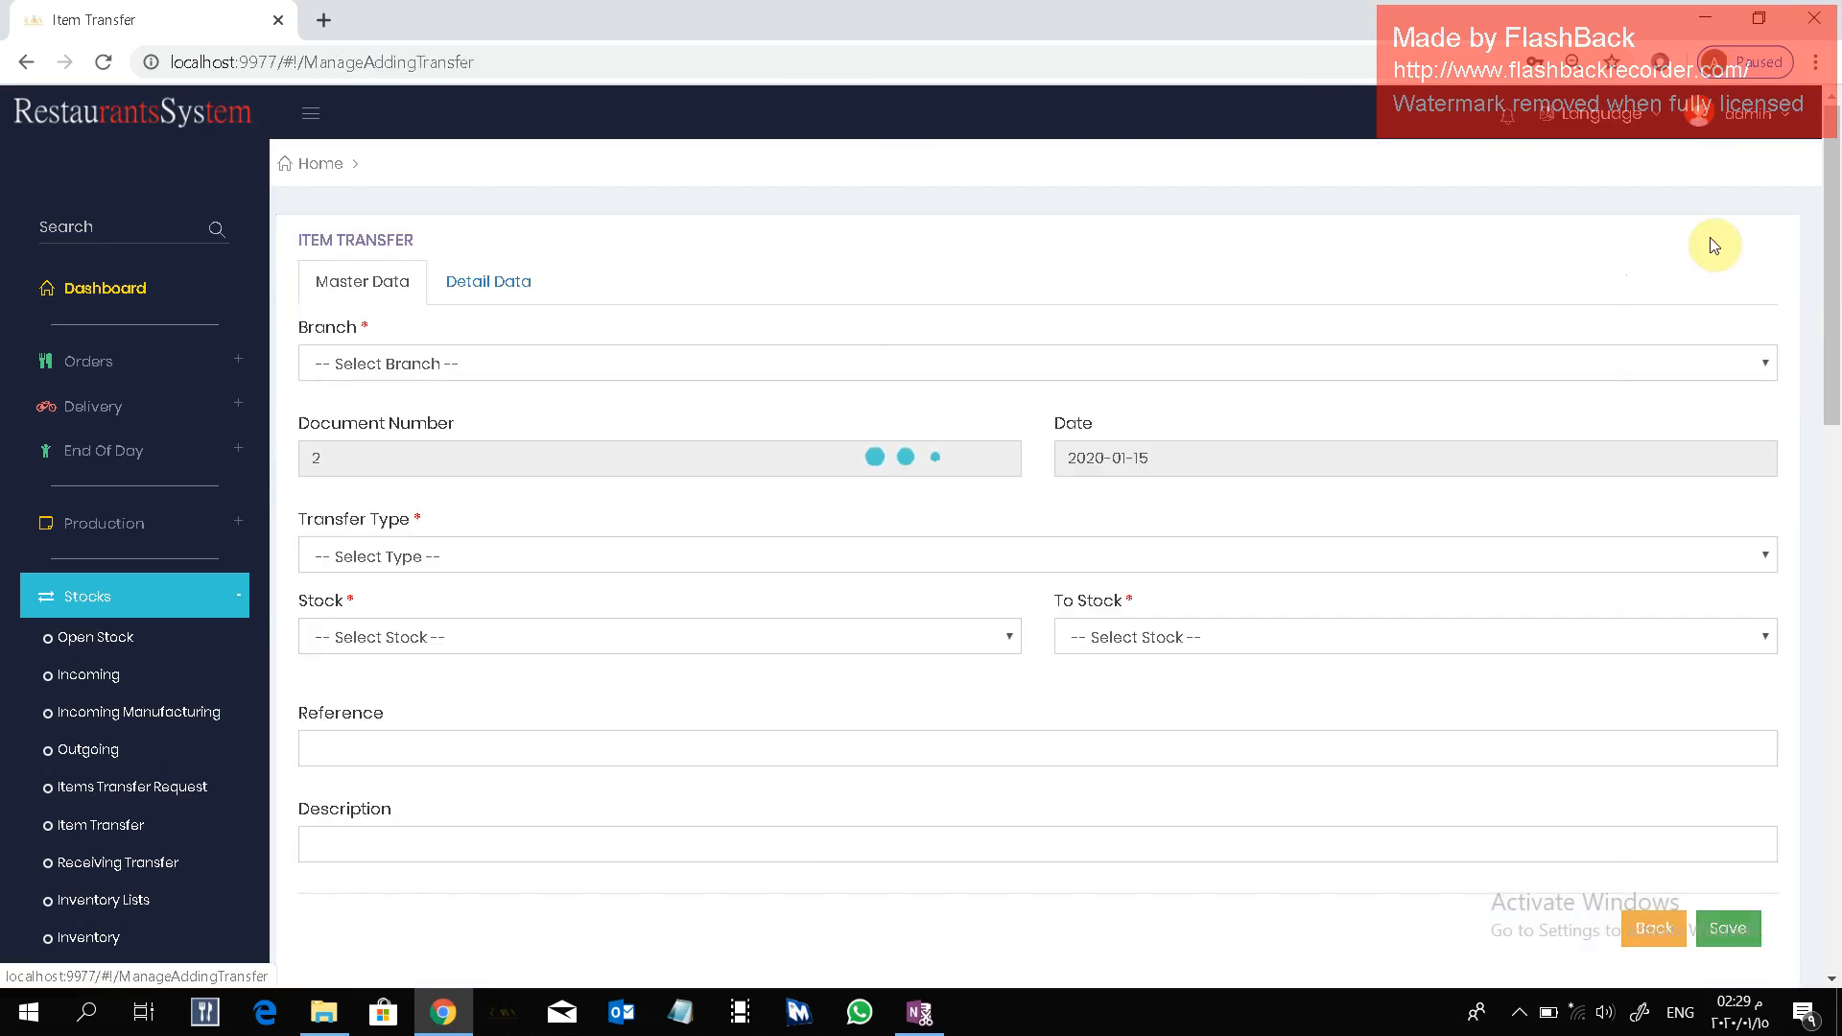
Fill in the transfer's master data with branch EGYPT, transfer type Transfer 1, and stock from main stock to sub stock.
left_click(636, 377)
left_click(624, 419)
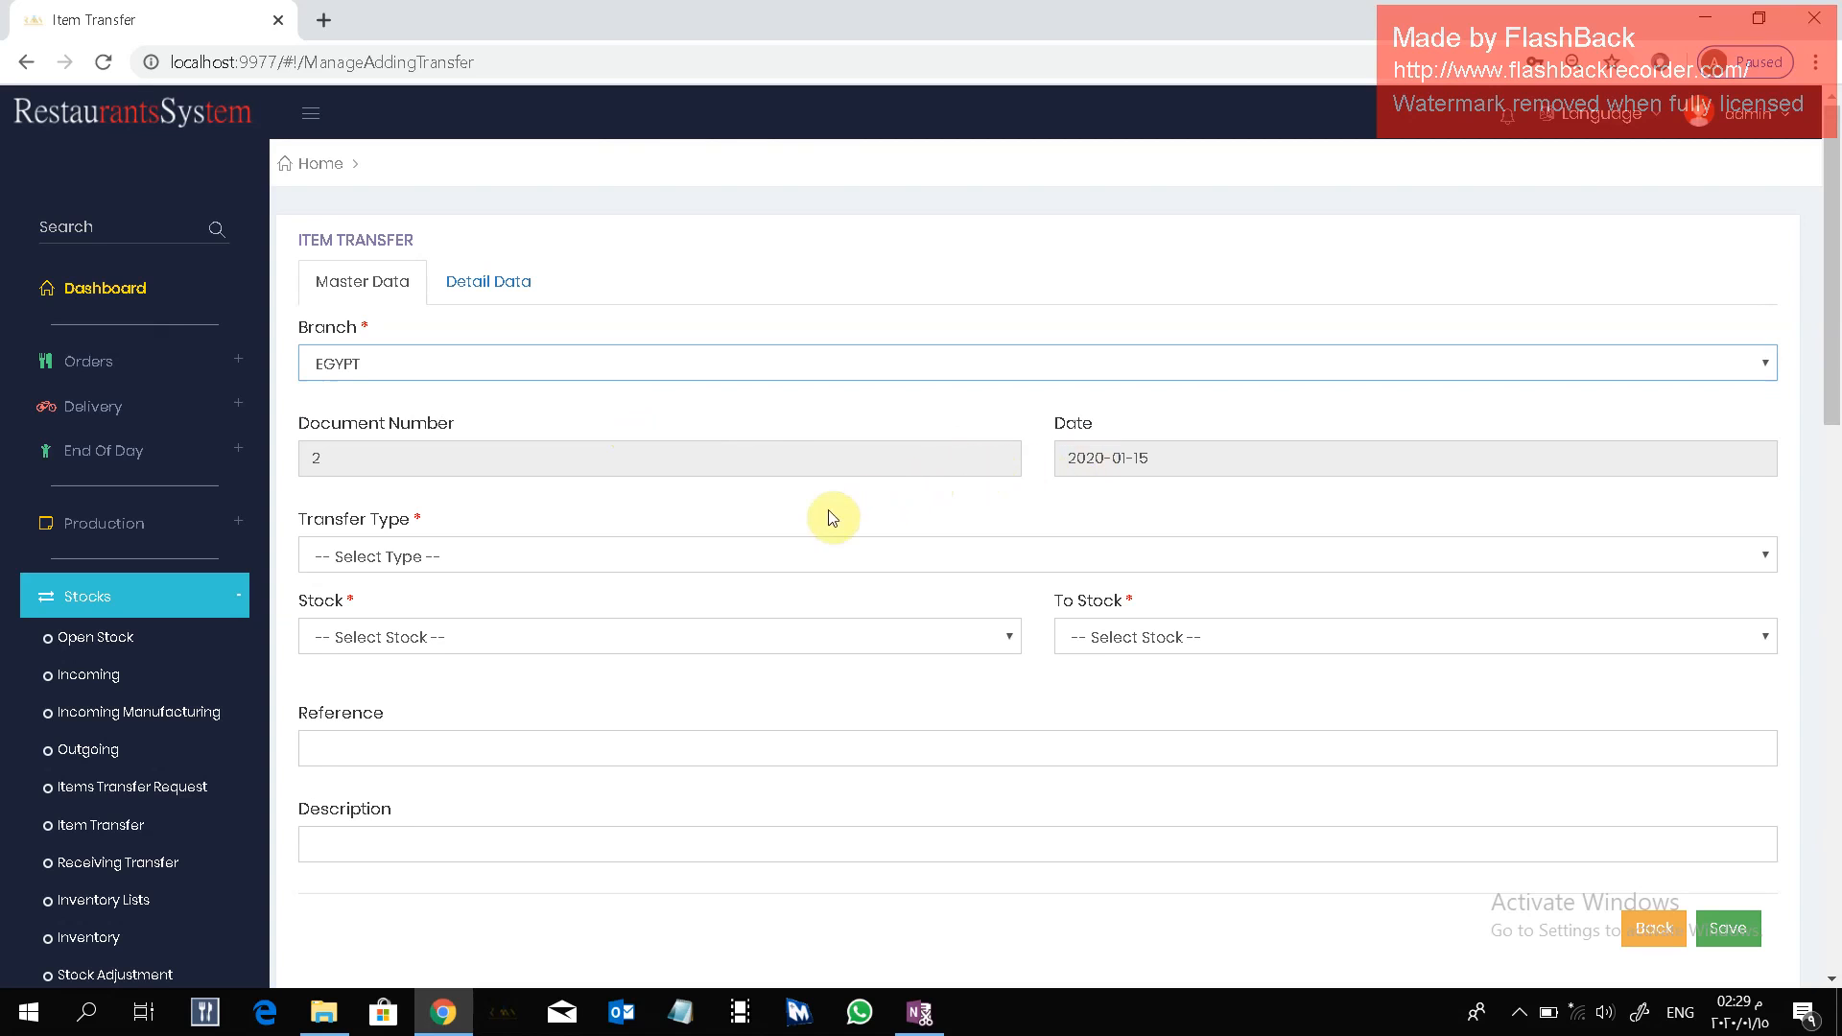
left_click(503, 554)
left_click(510, 613)
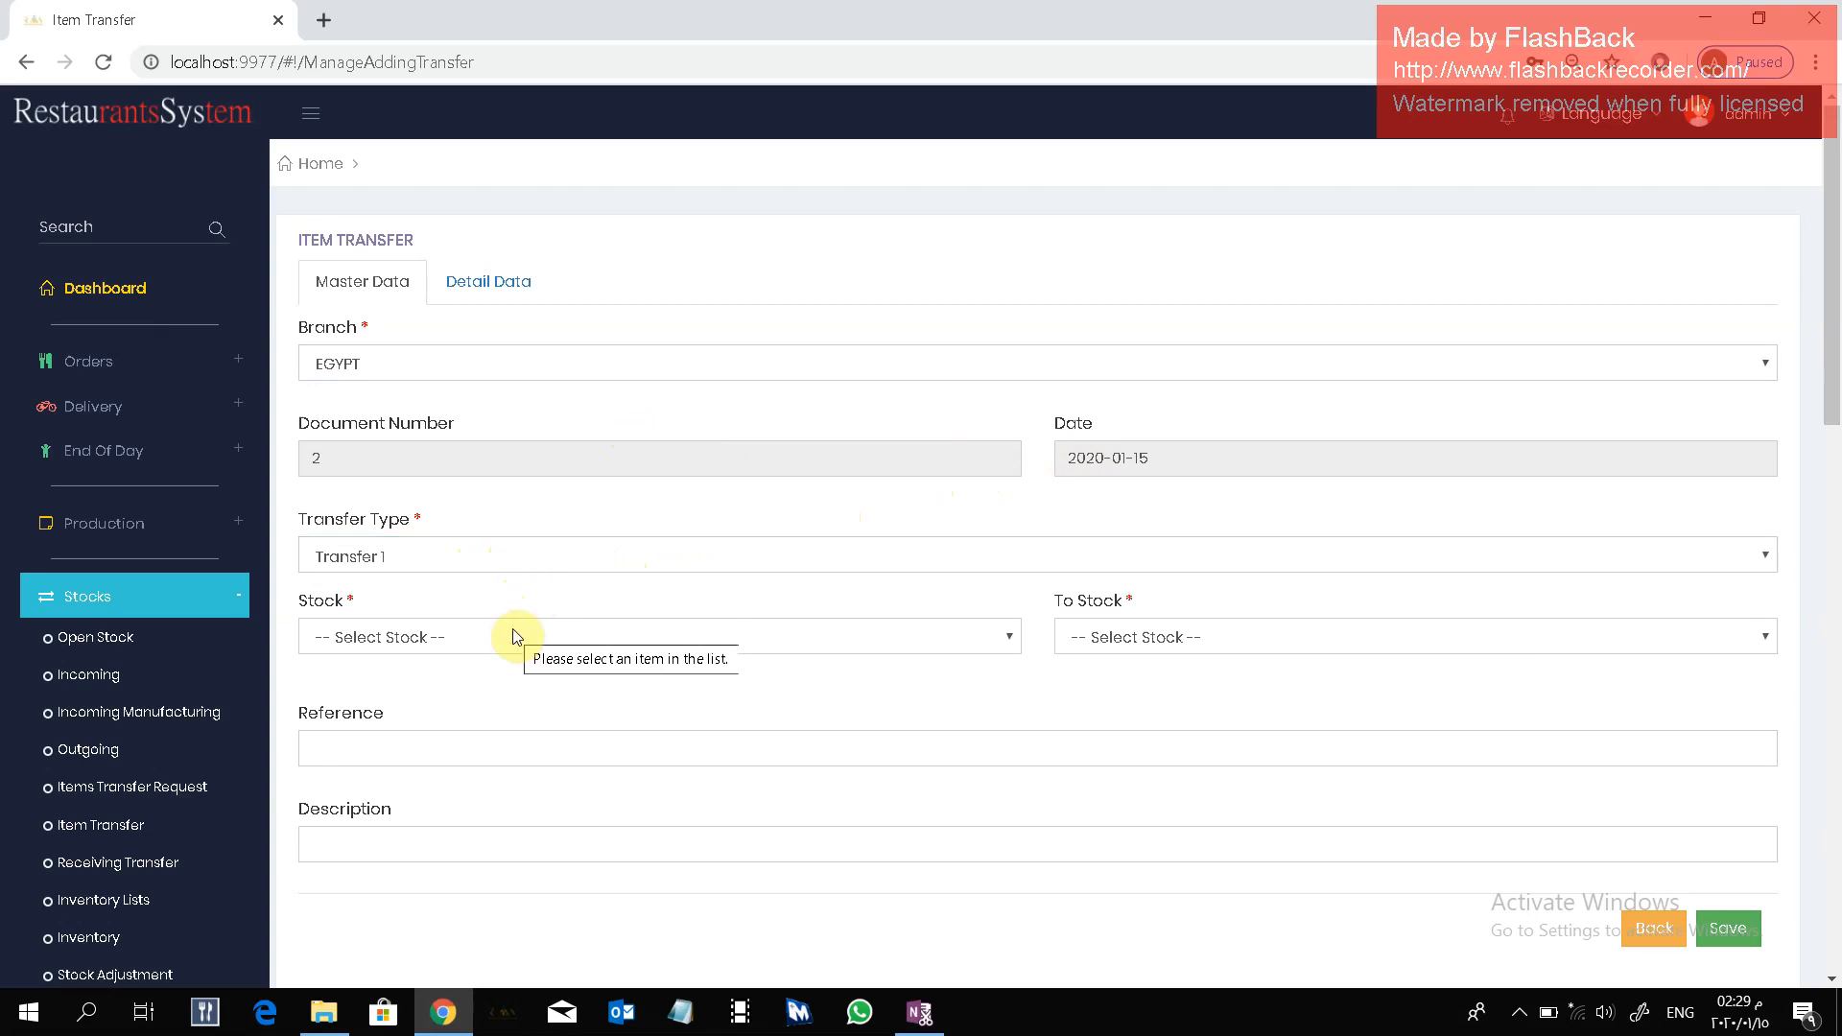
left_click(512, 637)
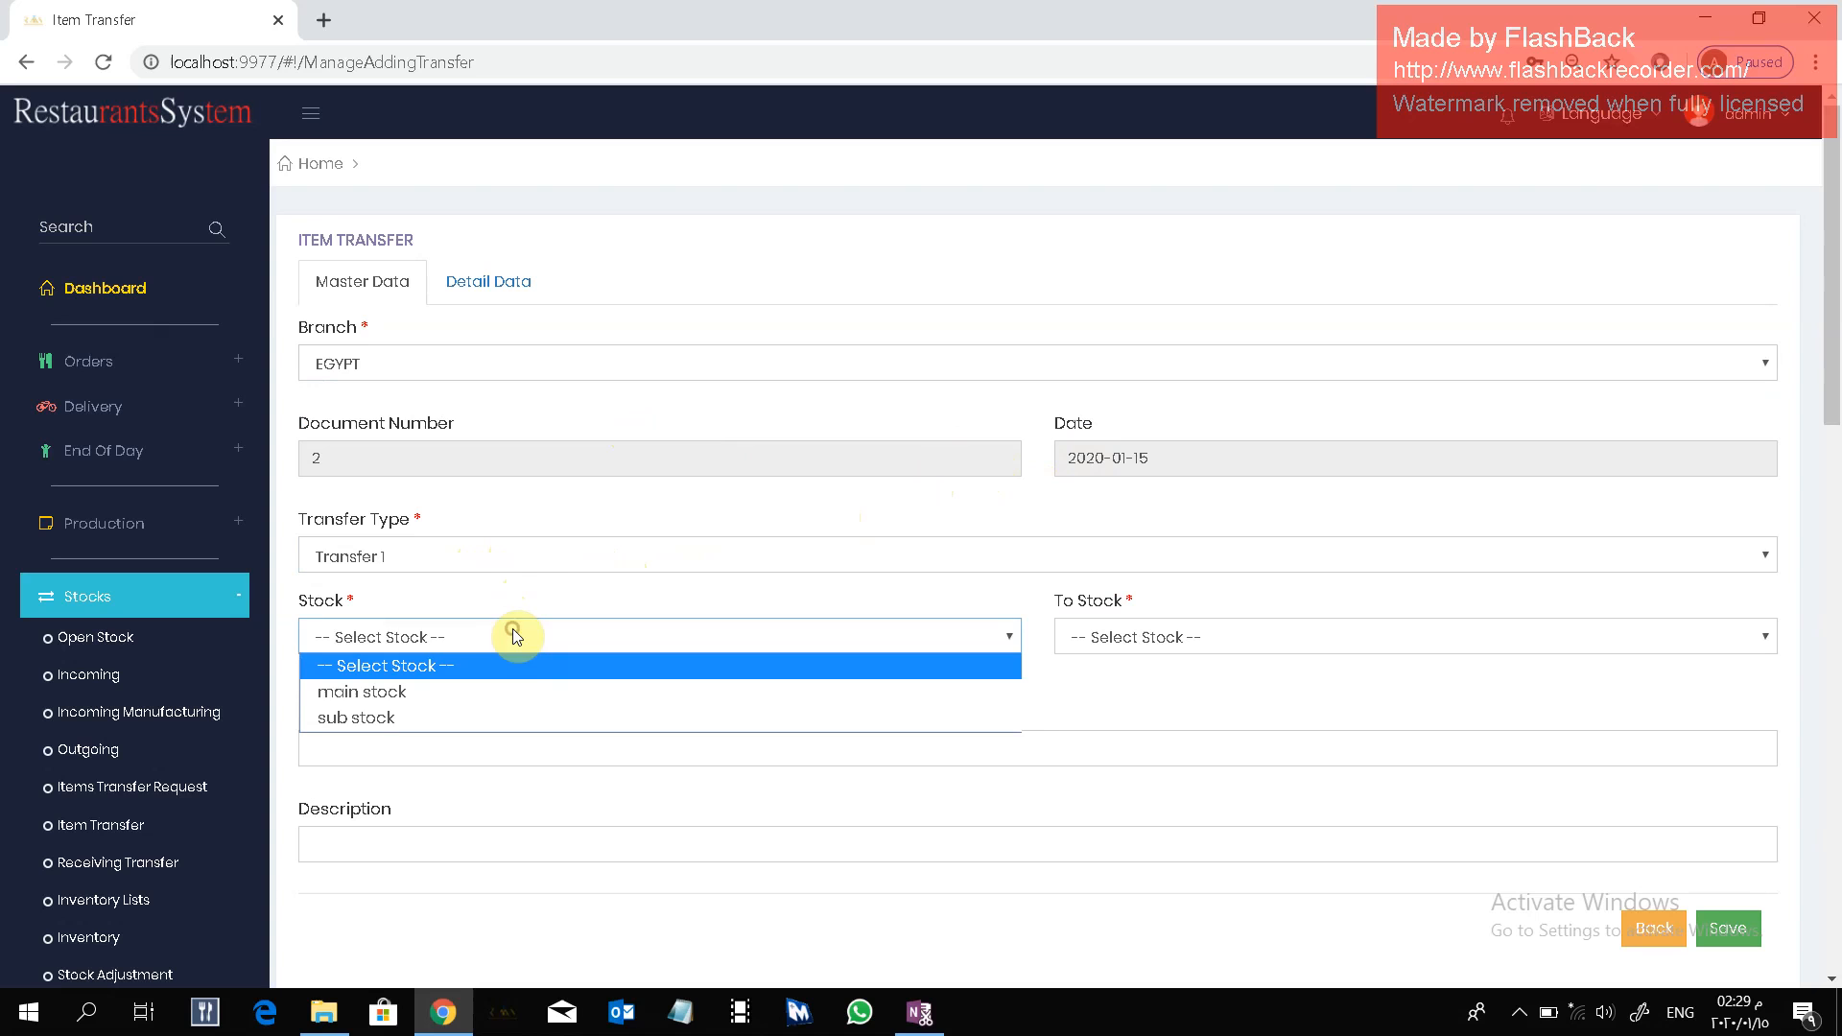
left_click(500, 682)
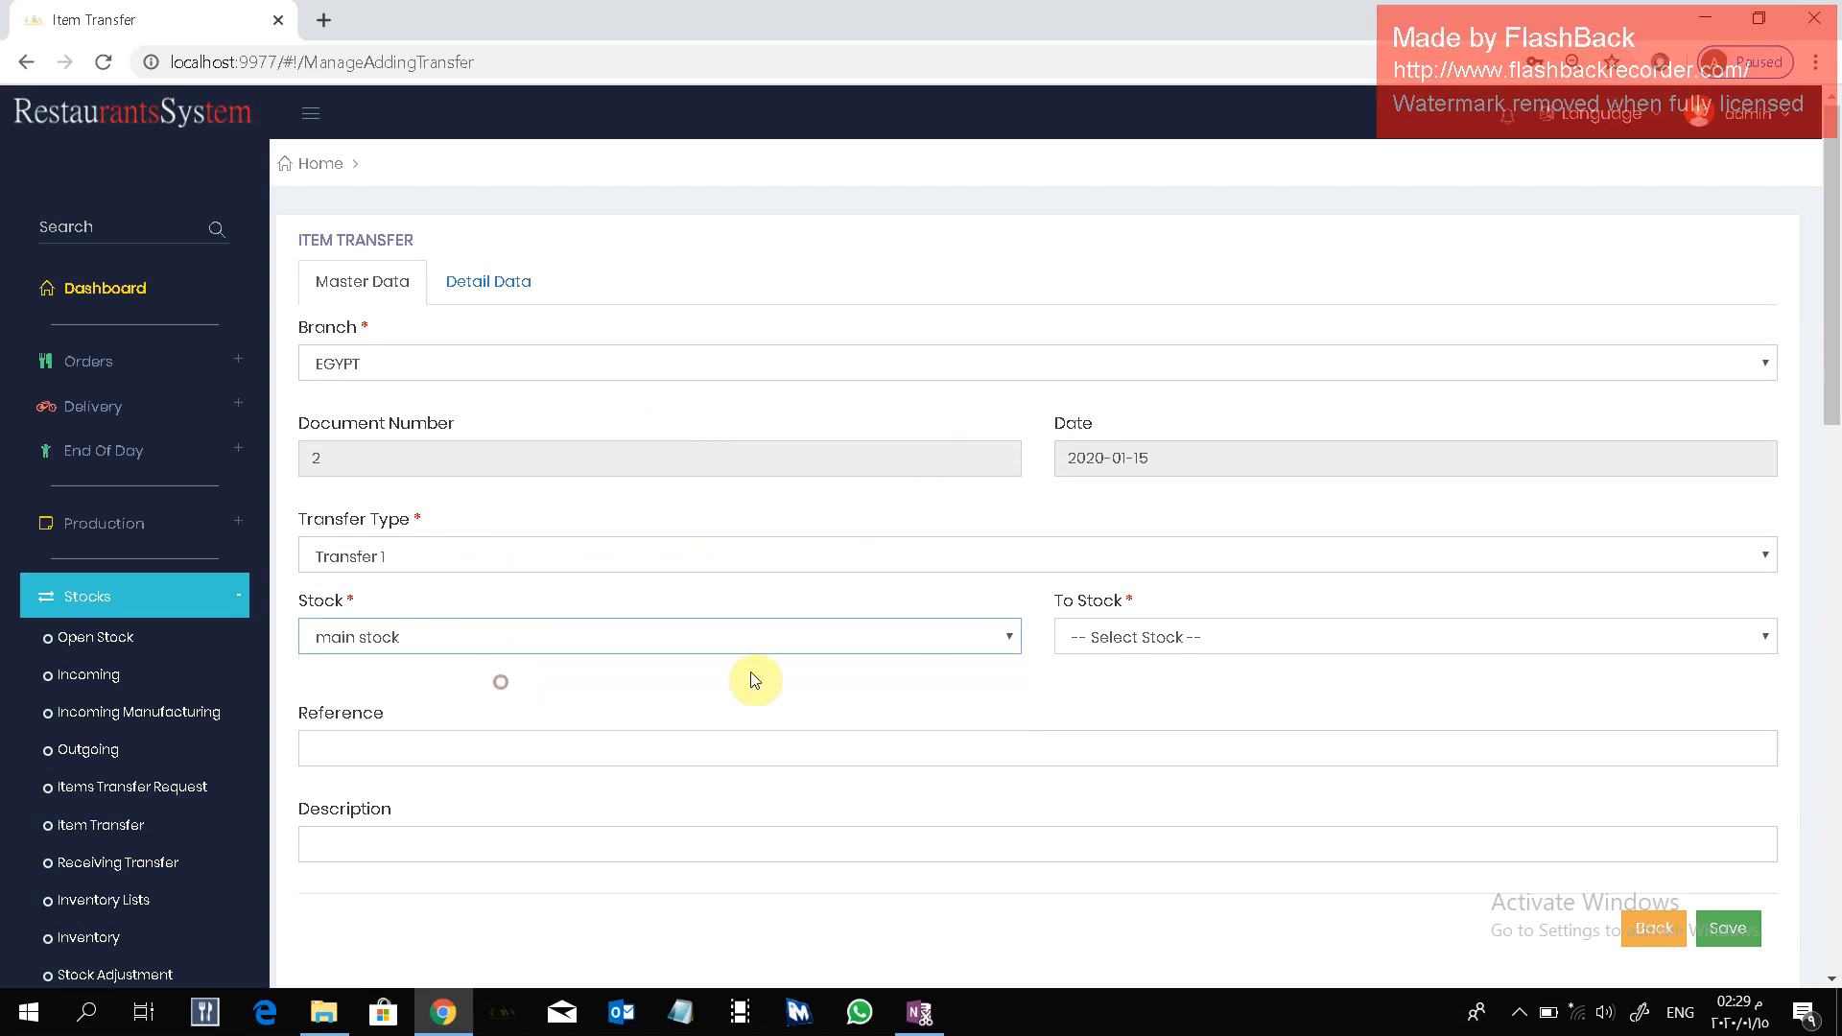
left_click(1164, 637)
left_click(1159, 690)
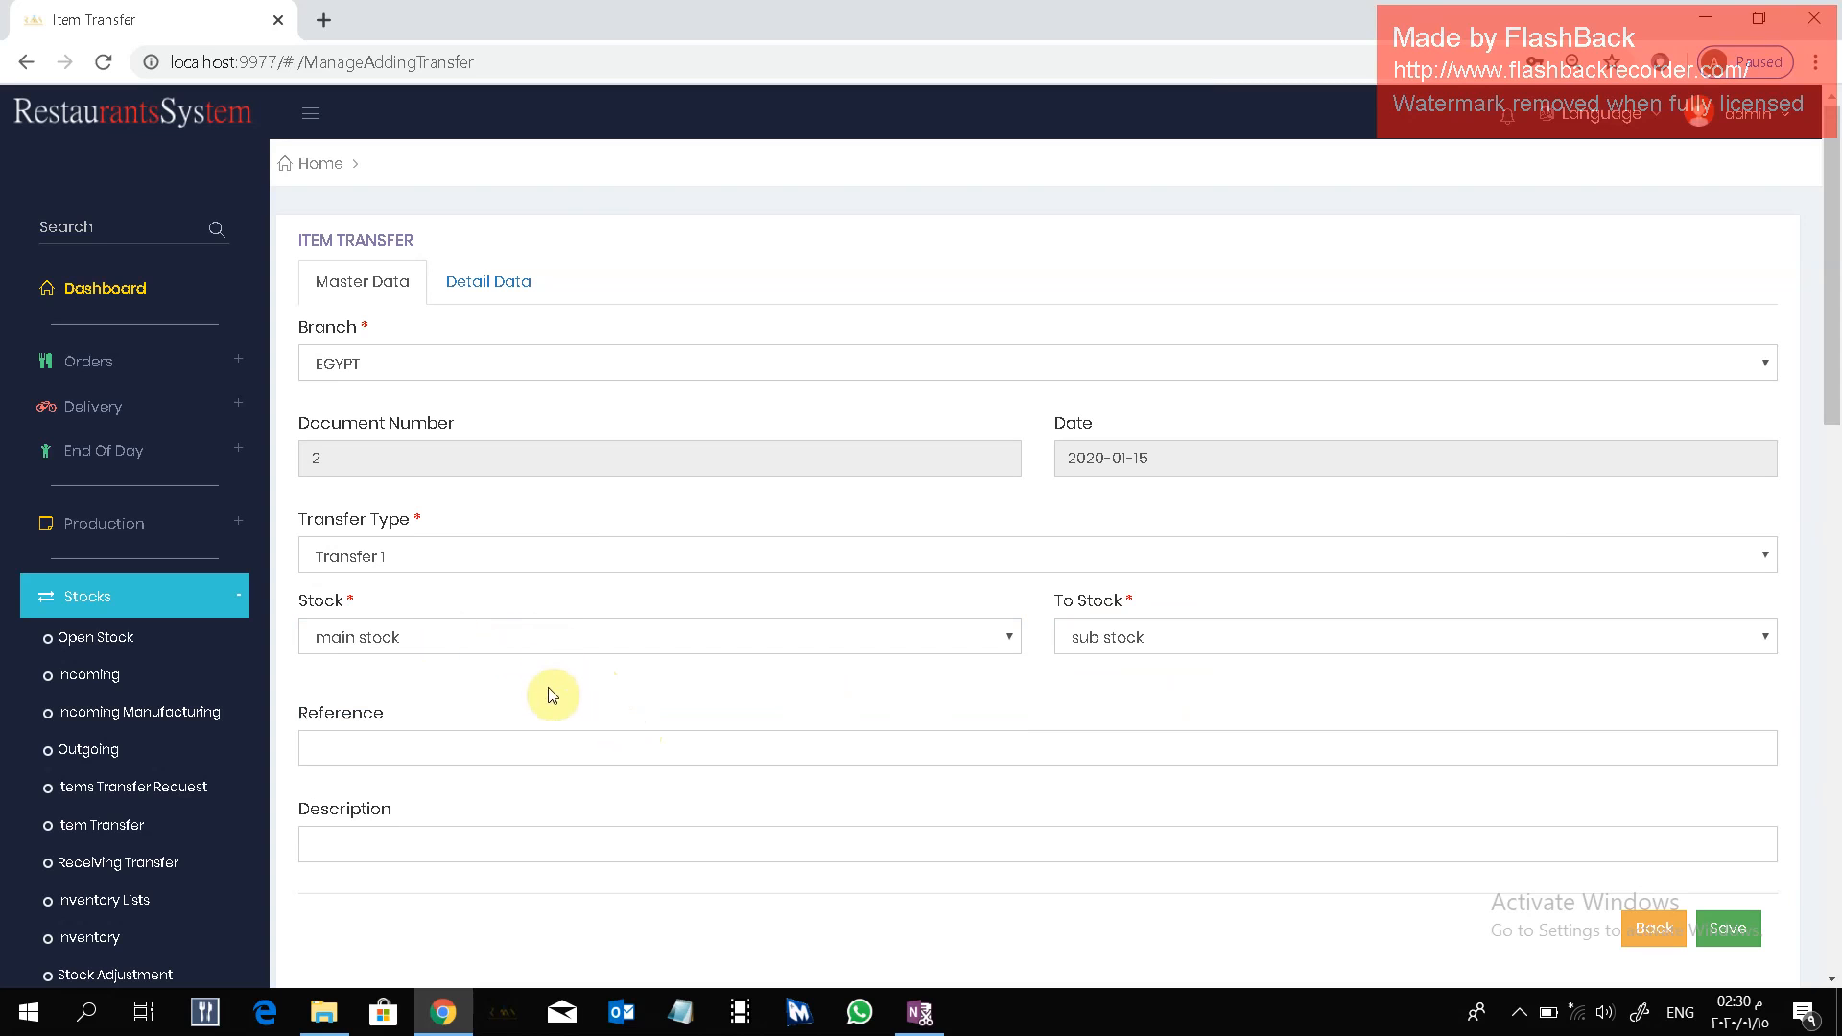
Load the items of transfer request number 2 into the transfer's detail data.
left_click(503, 295)
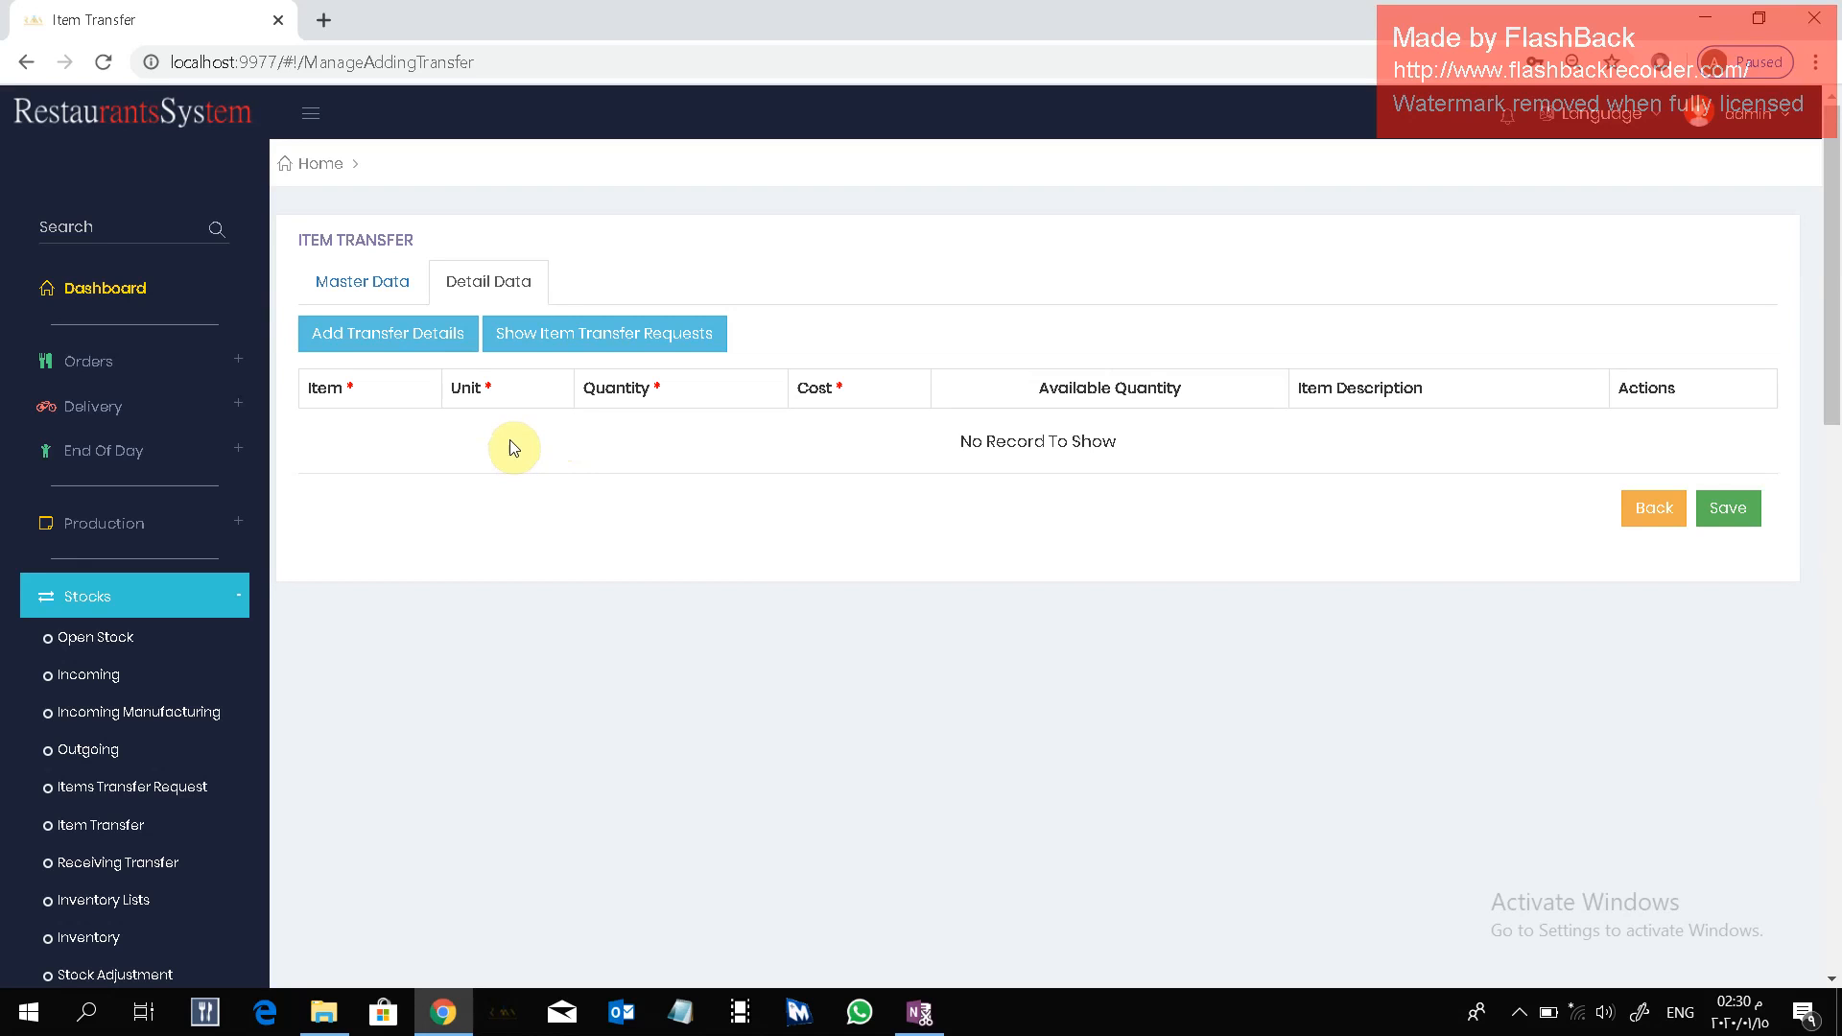
left_click(559, 332)
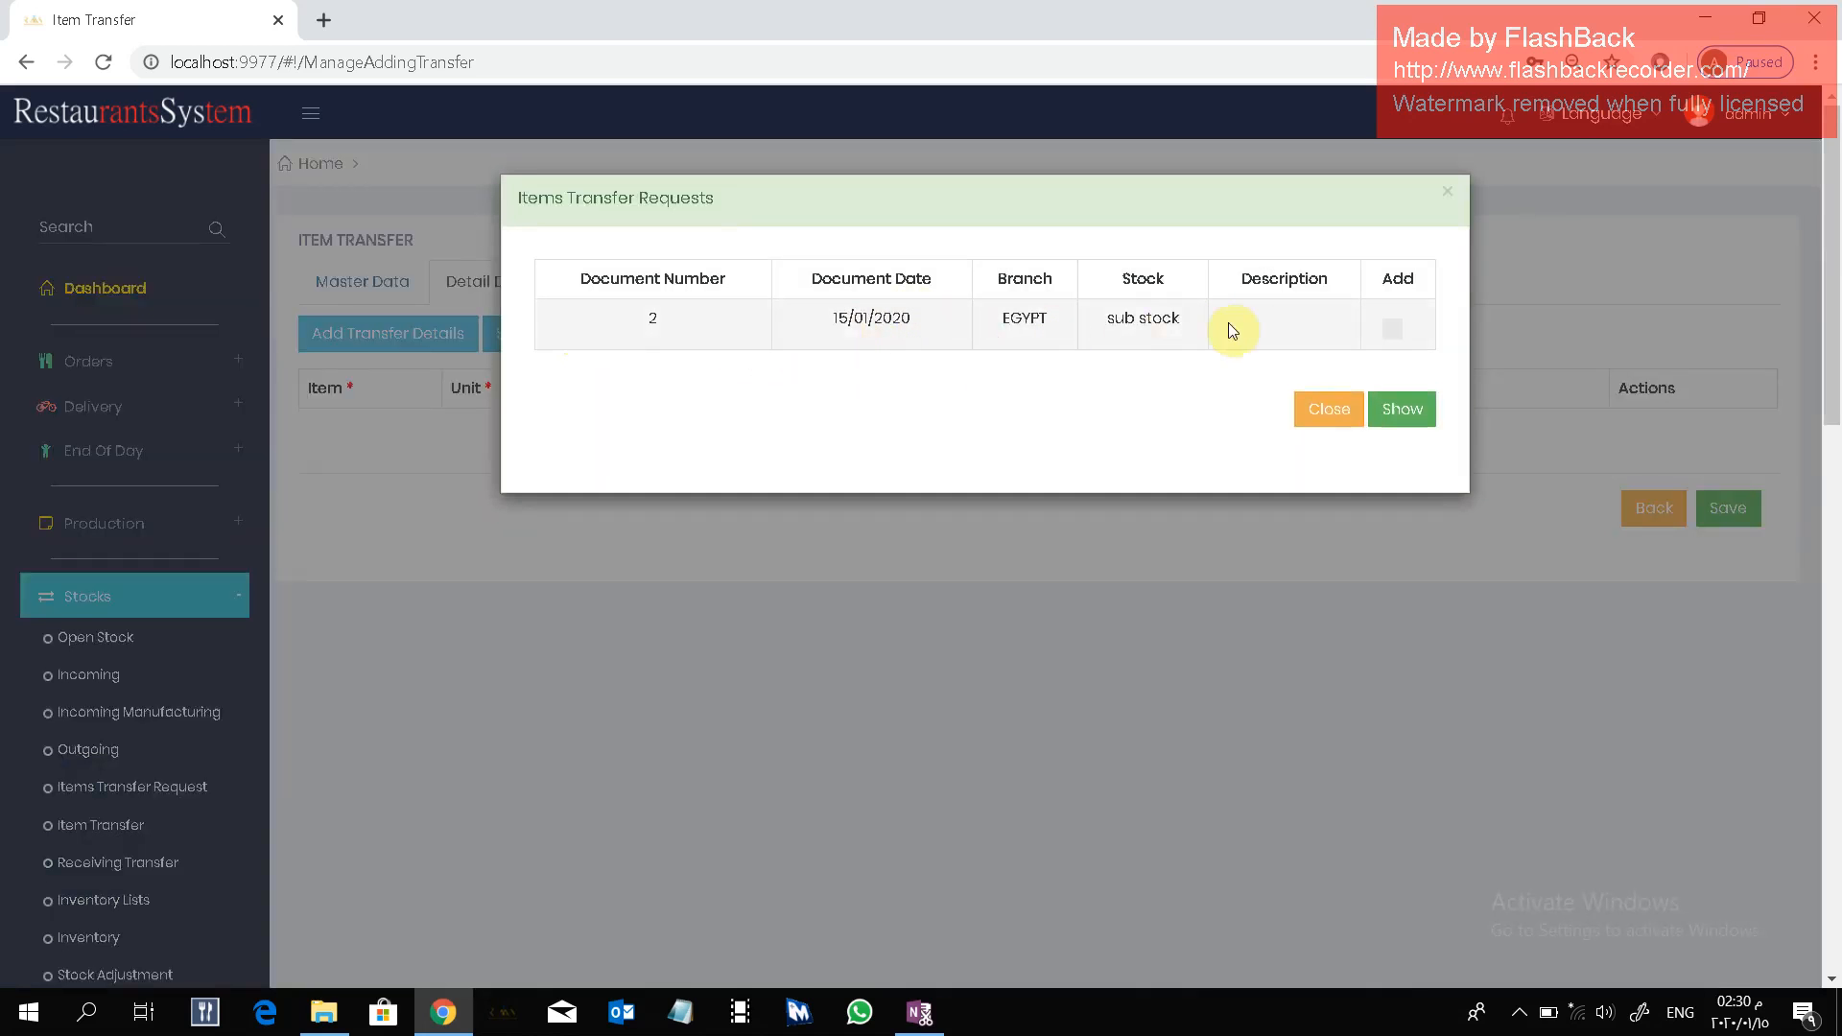
left_click(1393, 338)
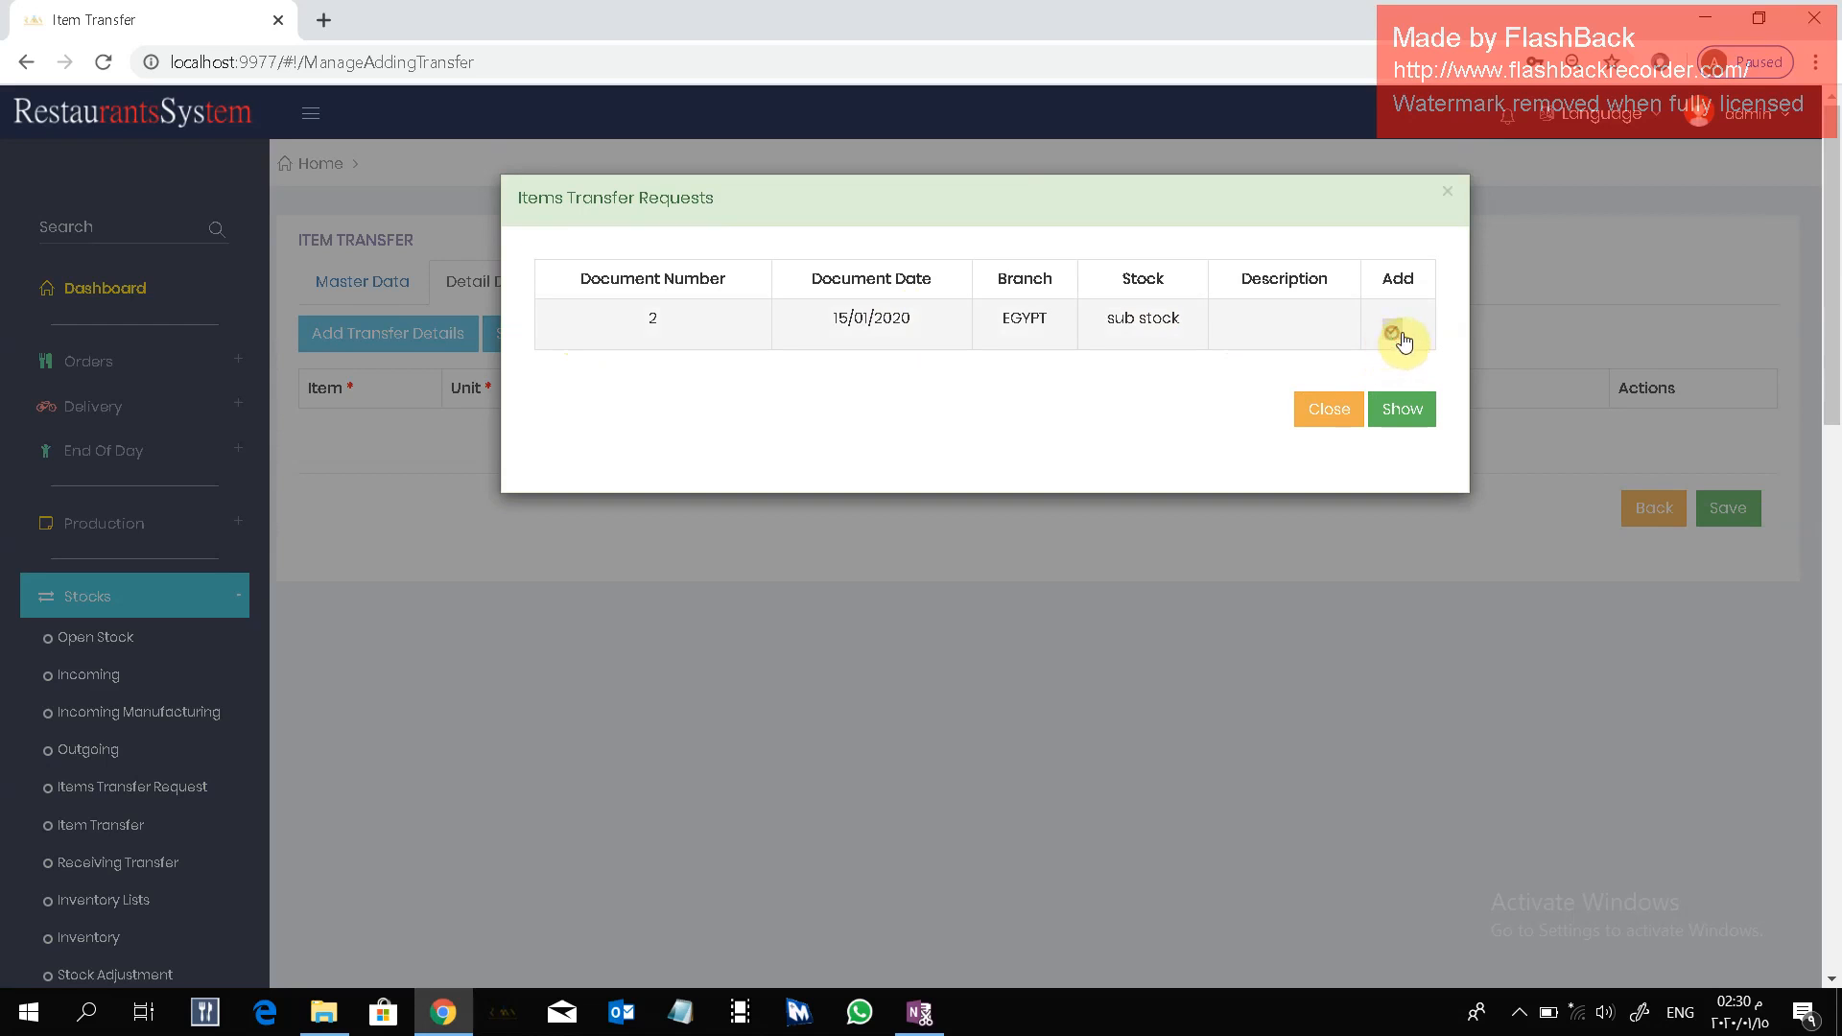
left_click(1407, 411)
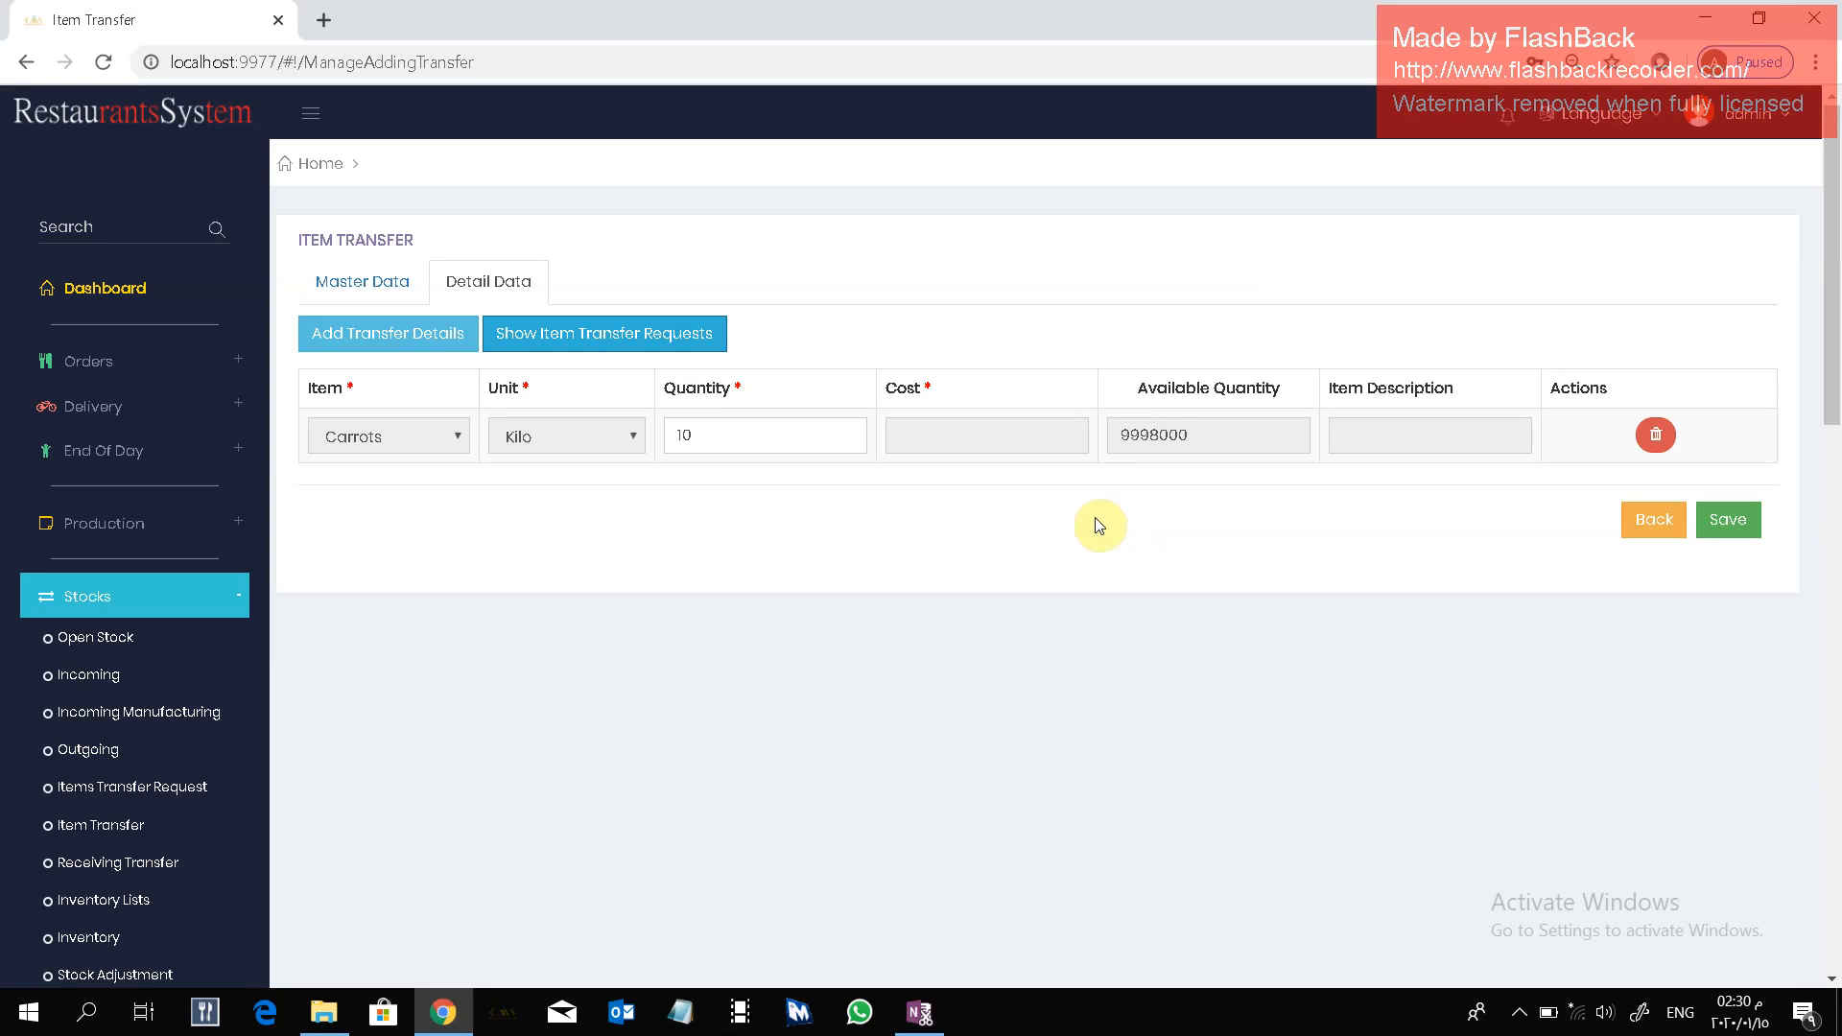
Add another transfer detail line for Onions with unit Kilo and quantity 10, and save the item transfer.
left_click(427, 344)
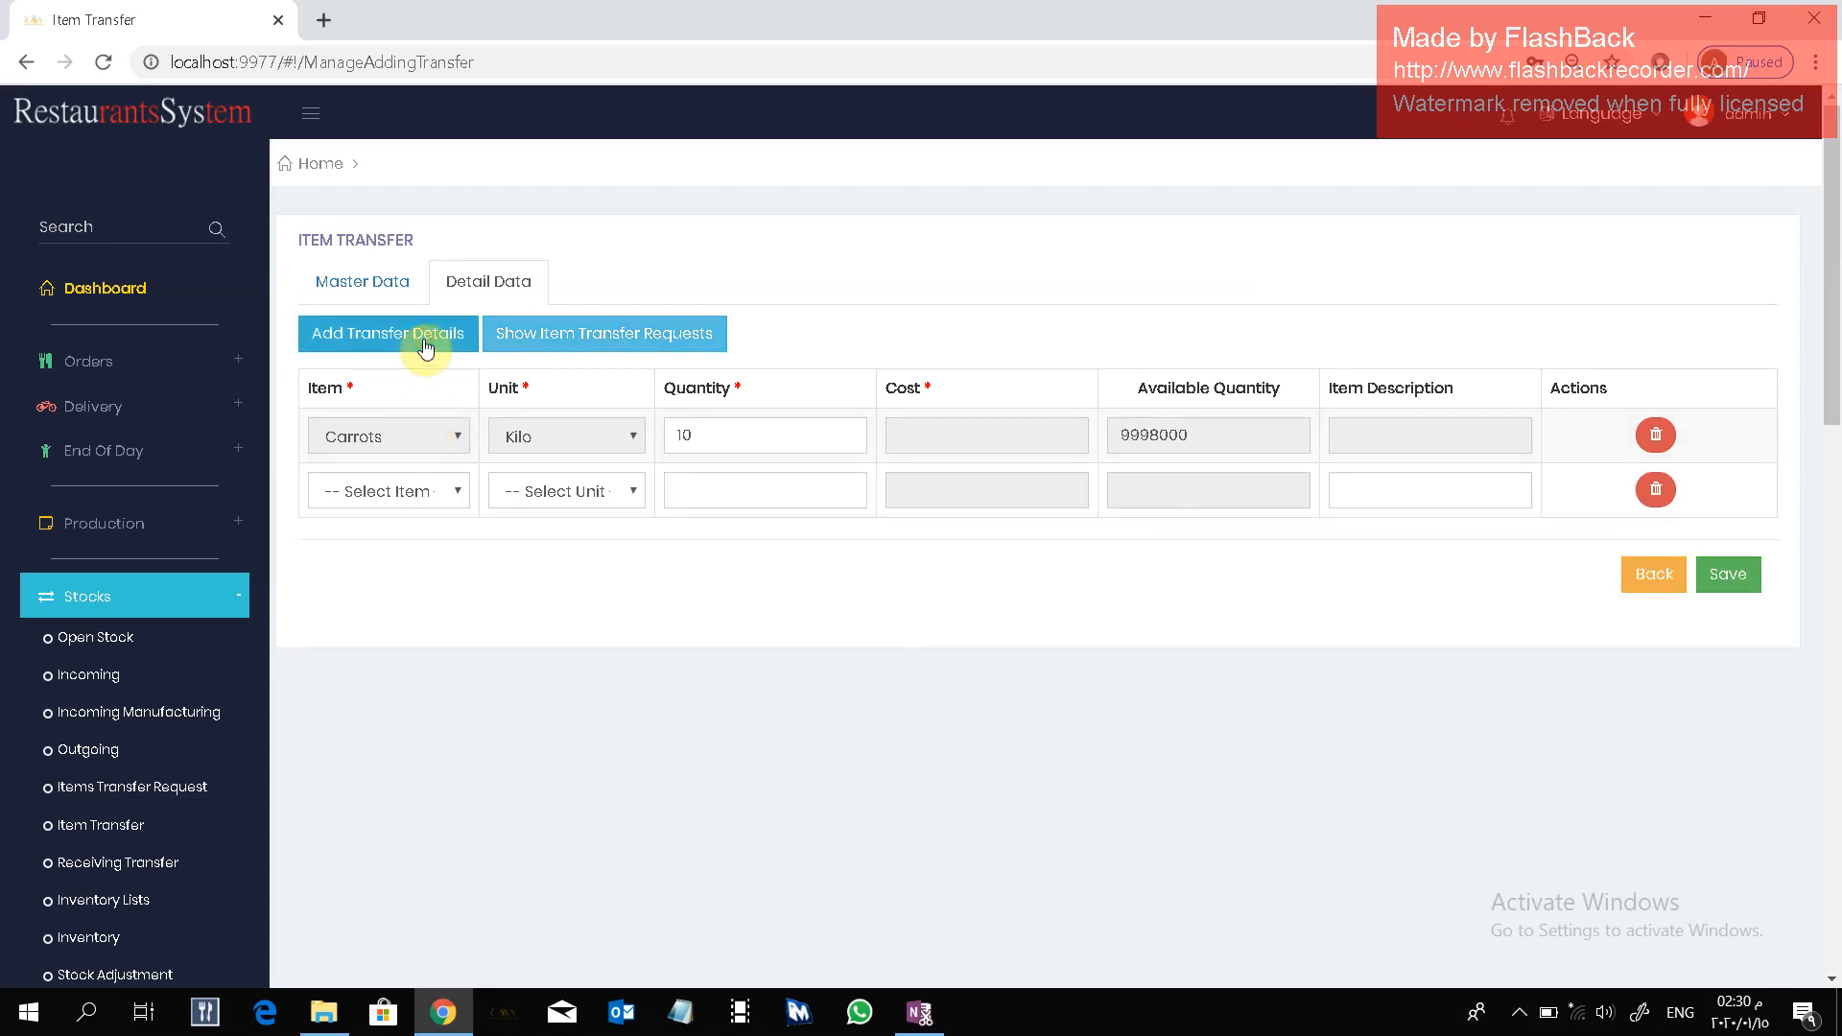
left_click(413, 491)
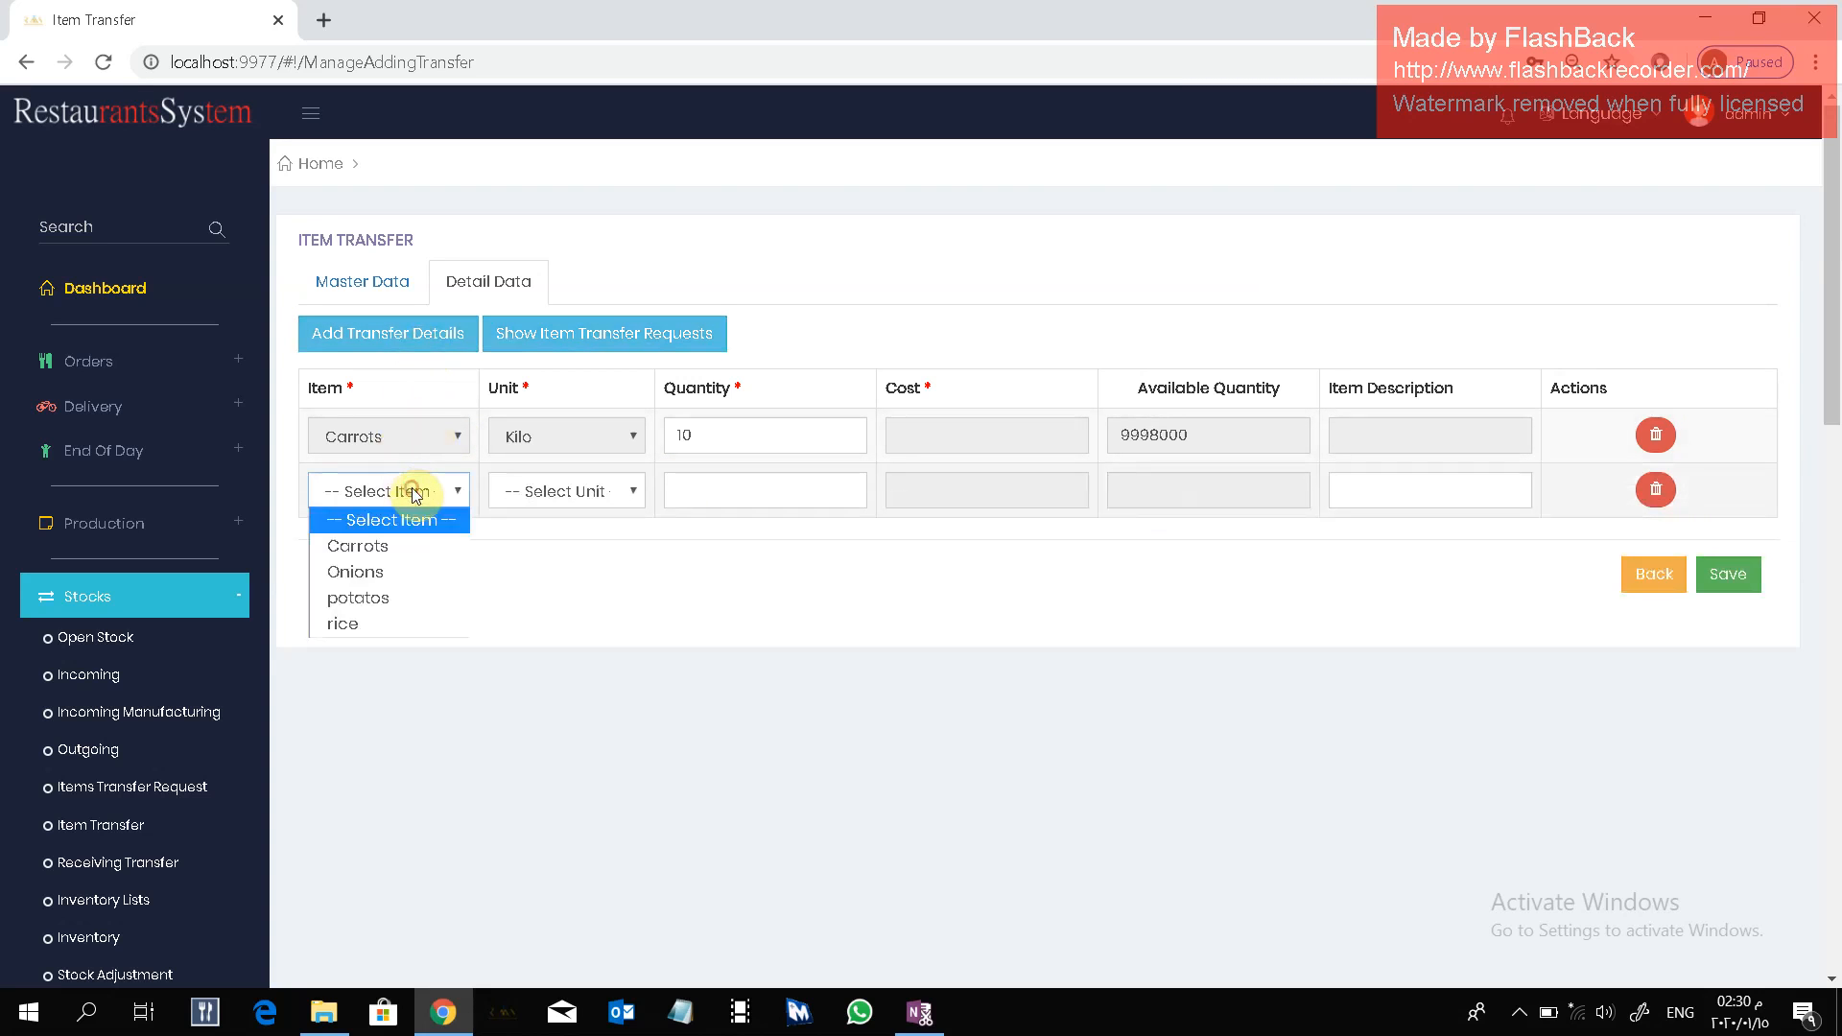
left_click(406, 576)
left_click(596, 498)
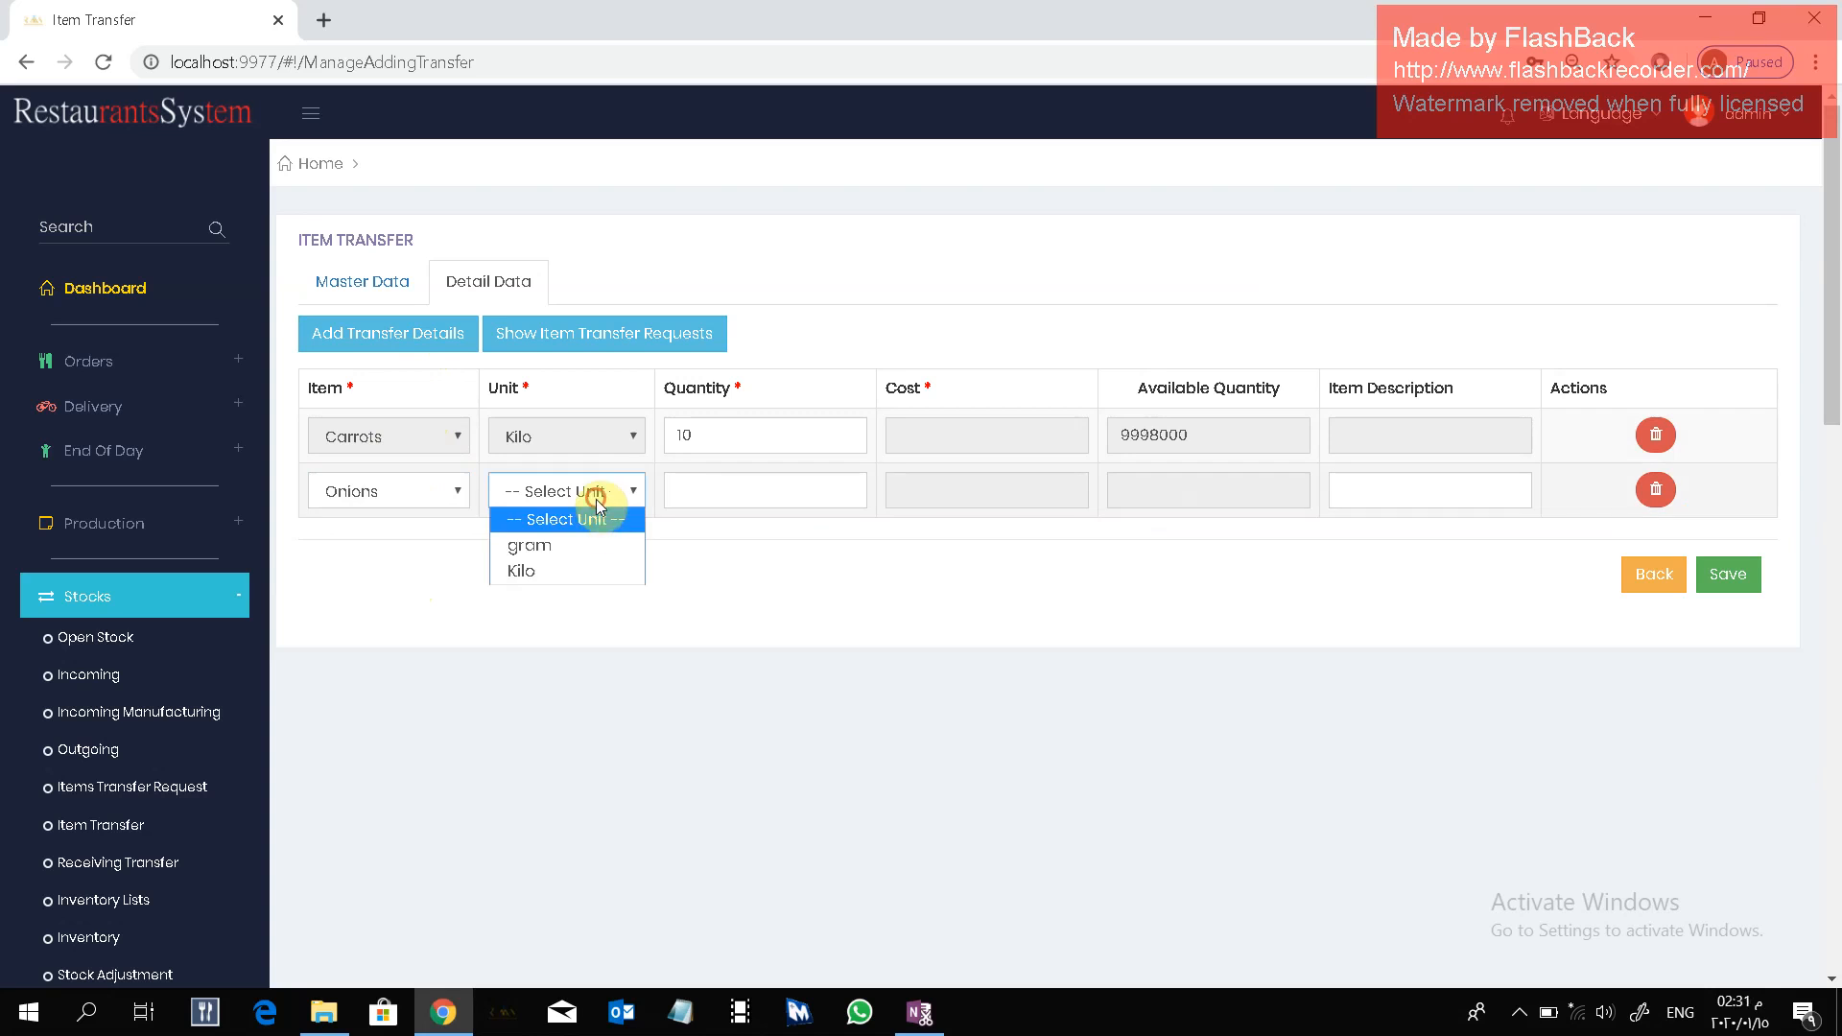
left_click(597, 571)
left_click(707, 487)
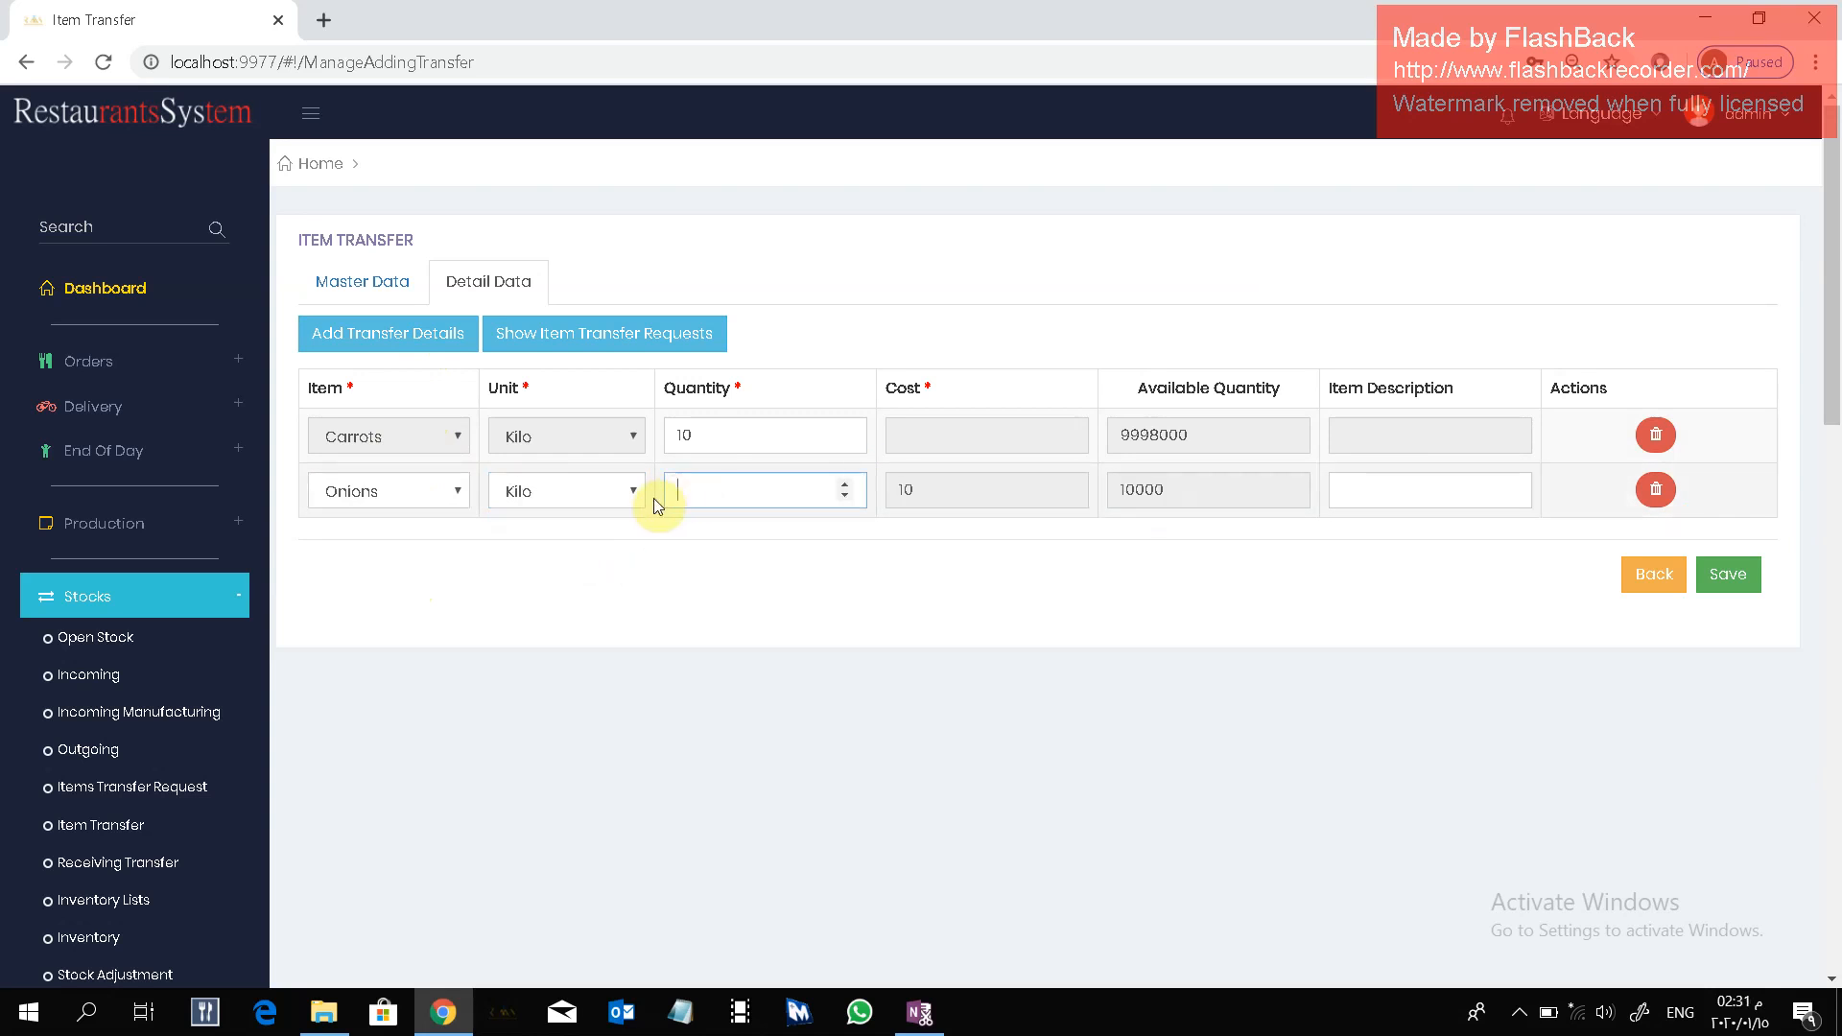
type("10")
left_click(1179, 553)
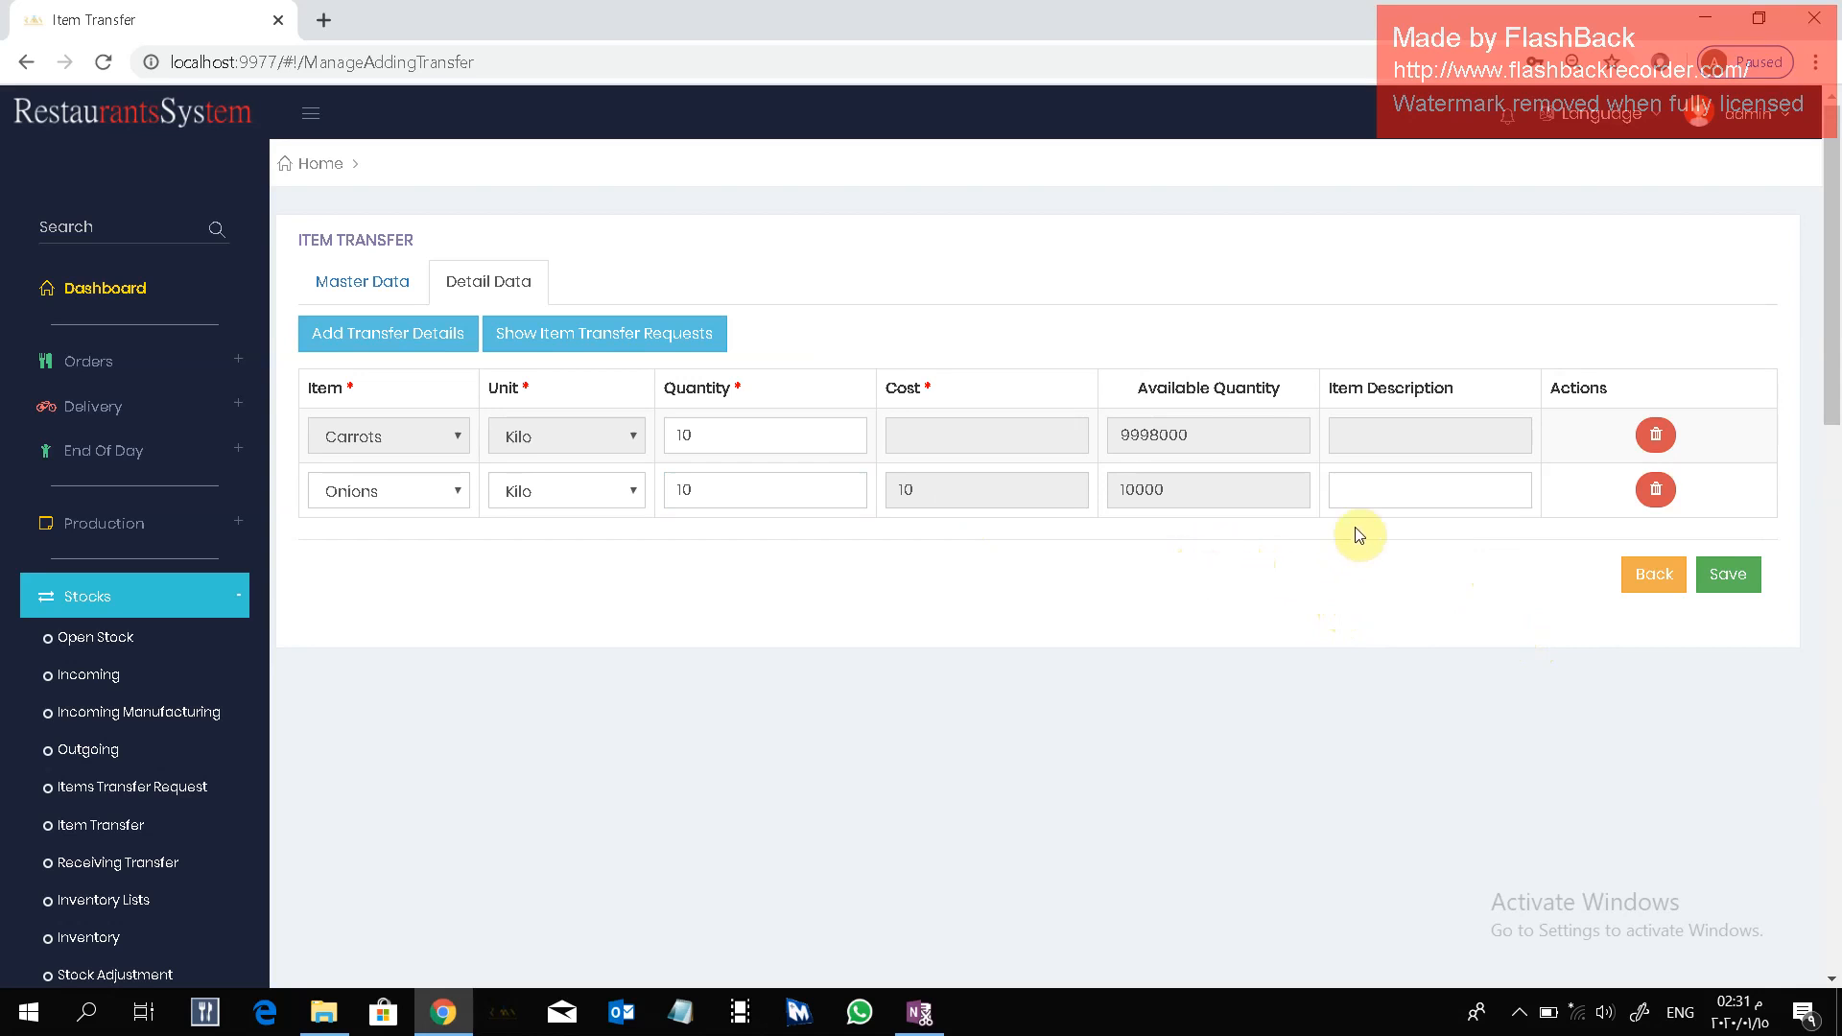
scroll(1082, 600, "down", 1)
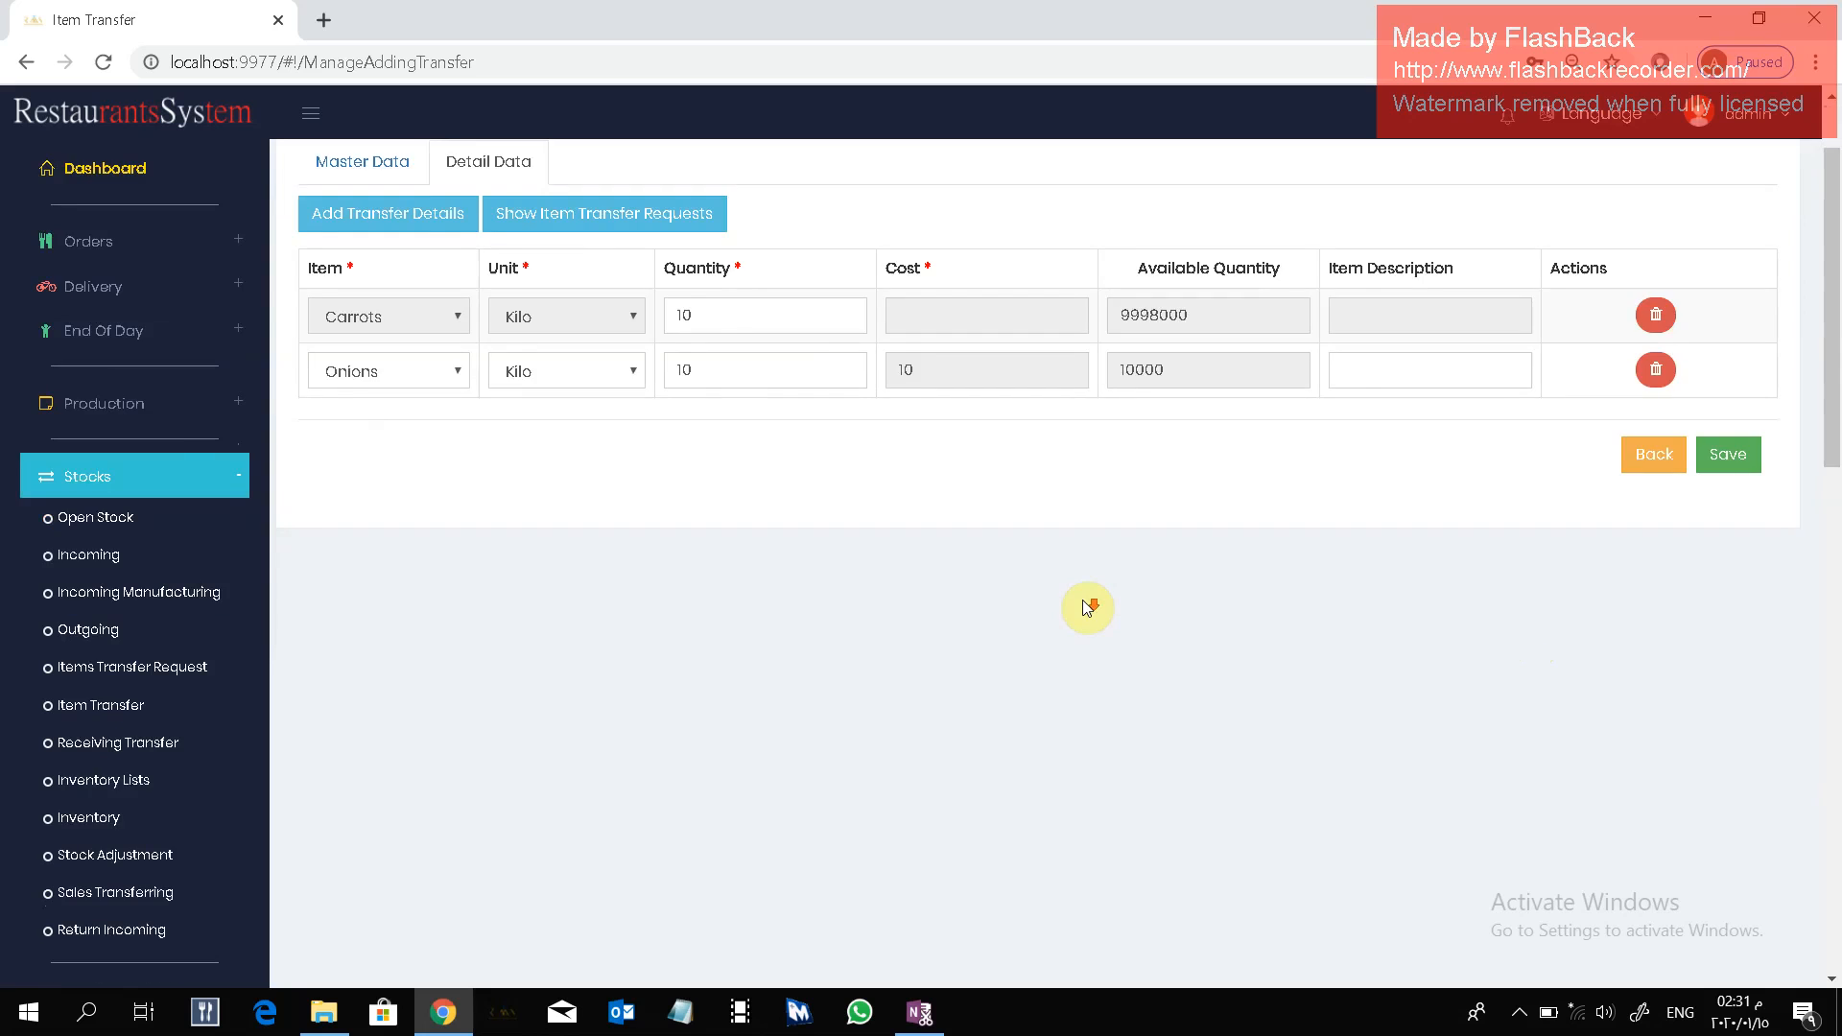
scroll(1083, 601, "up", 1)
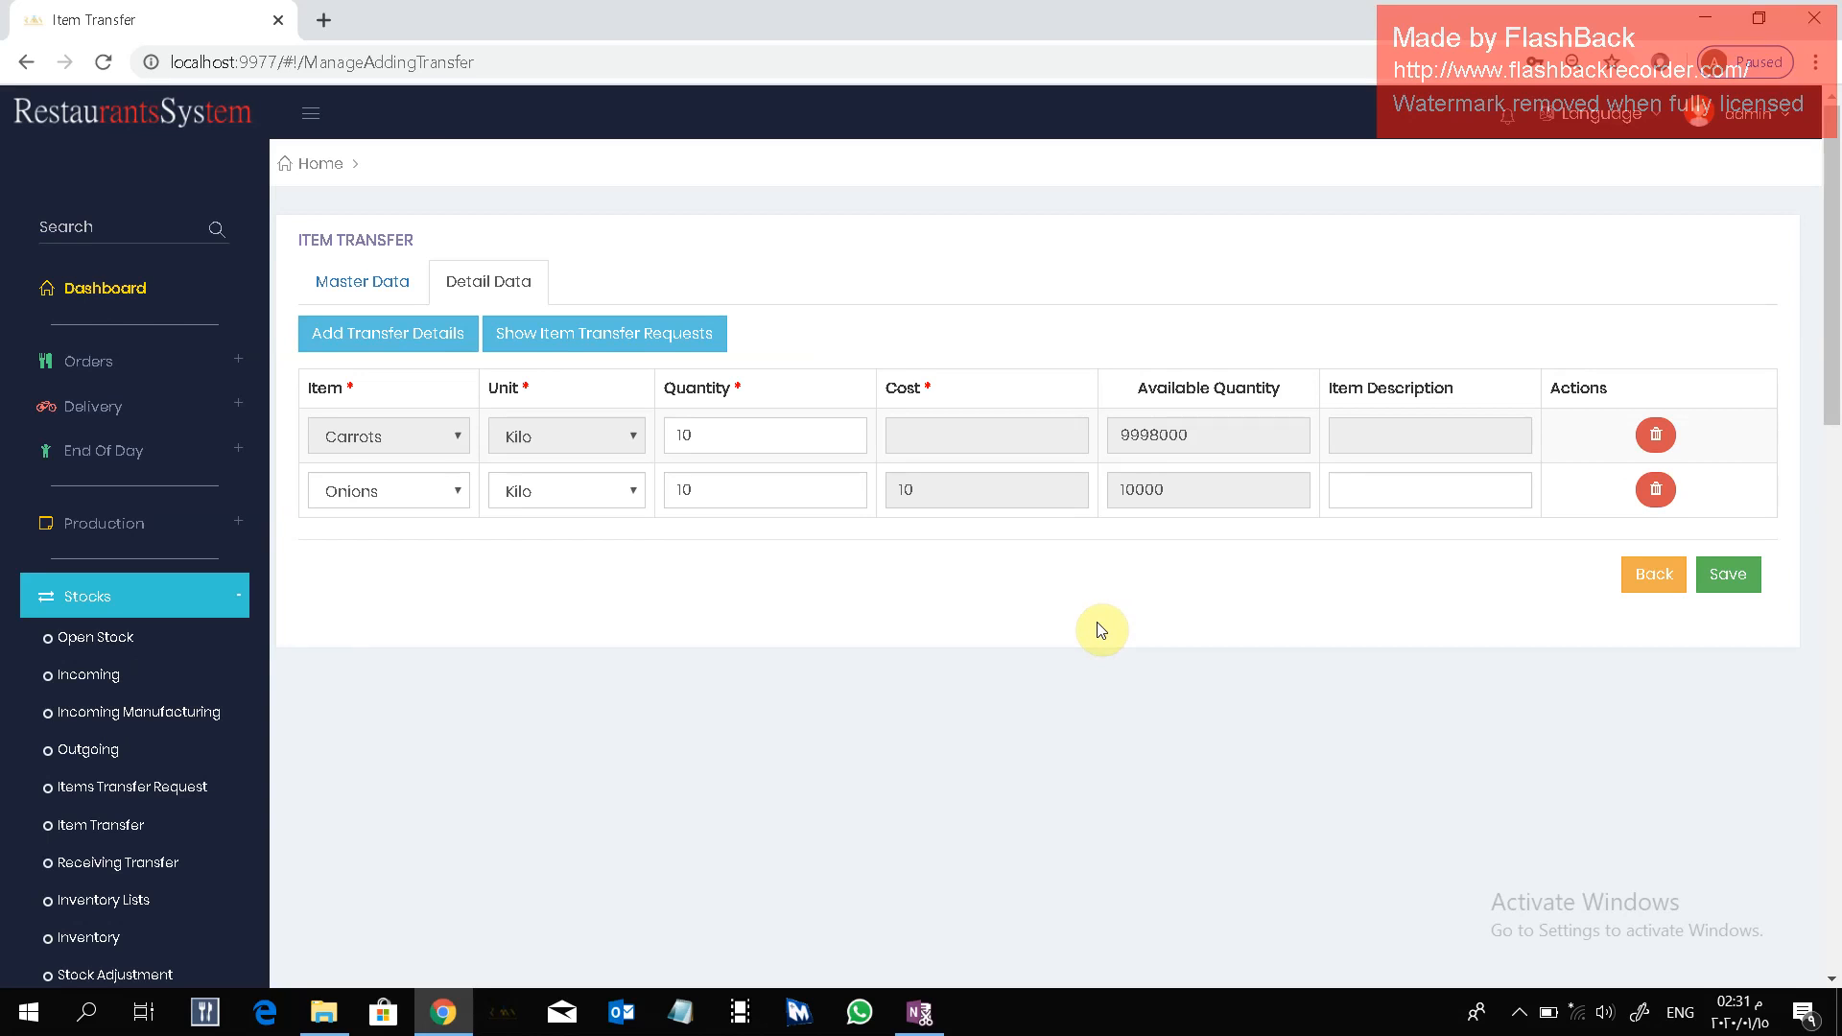
left_click(1742, 579)
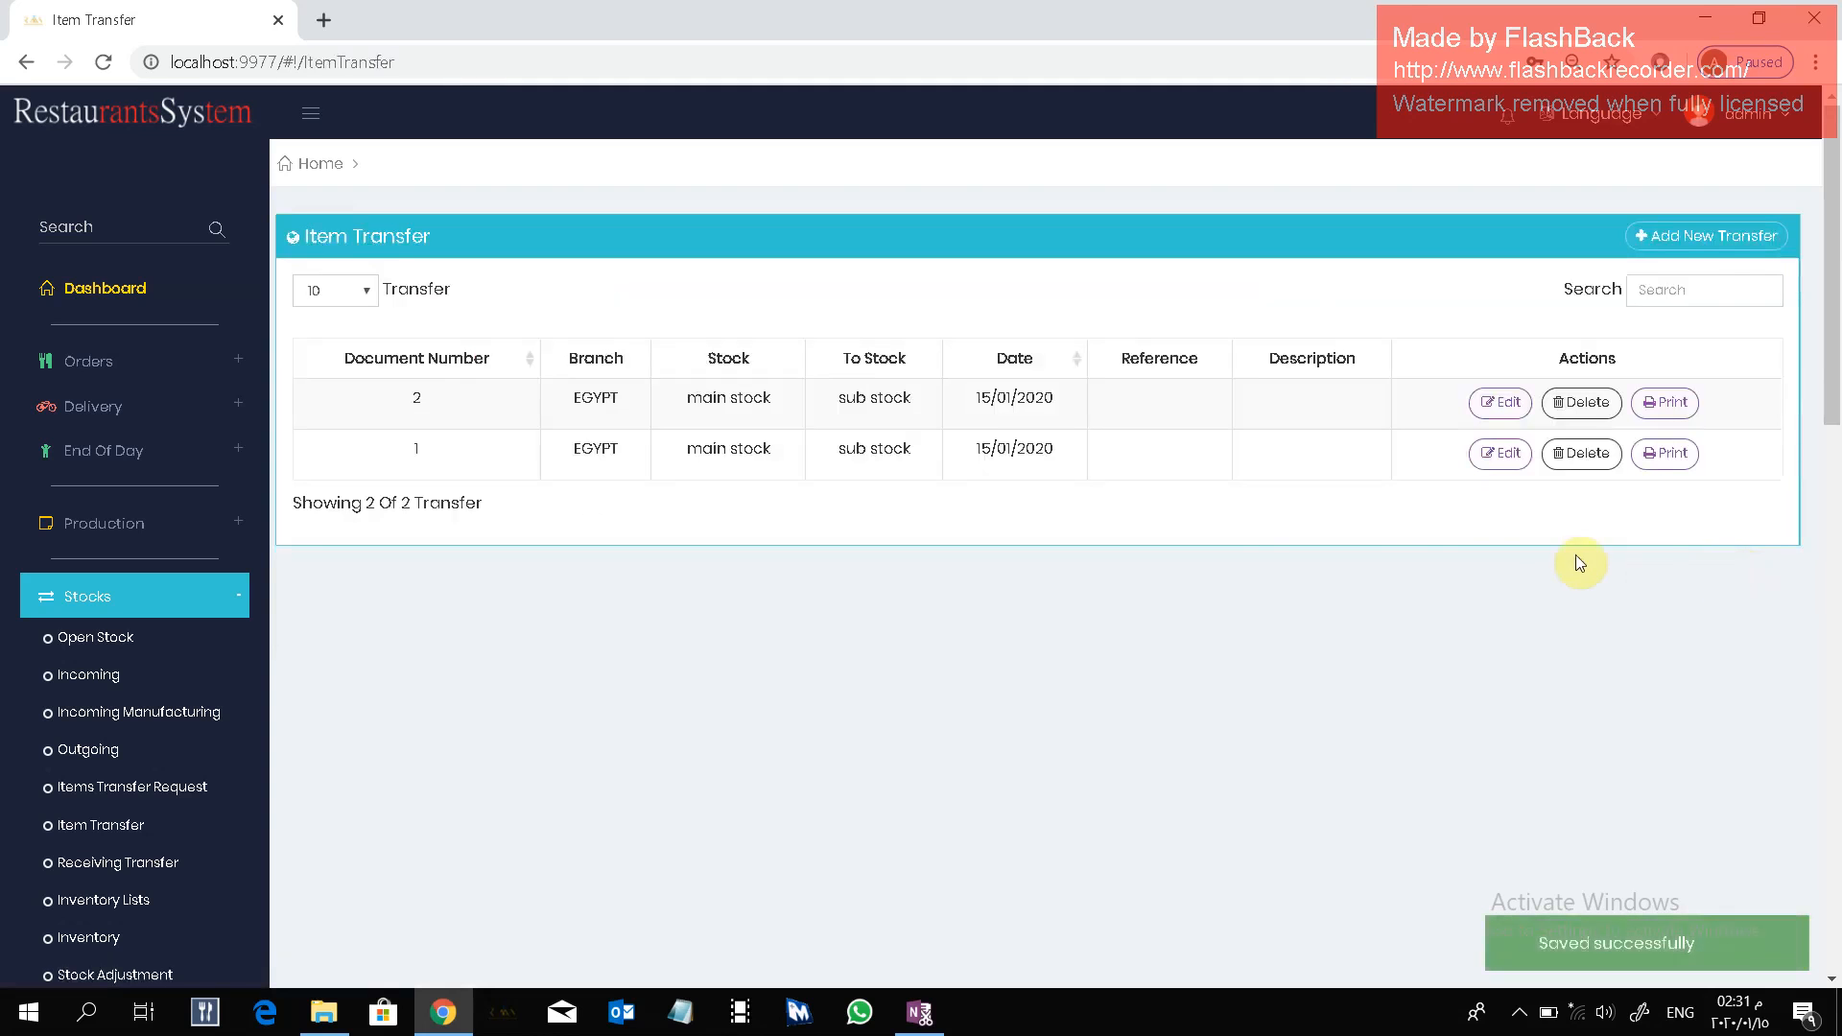